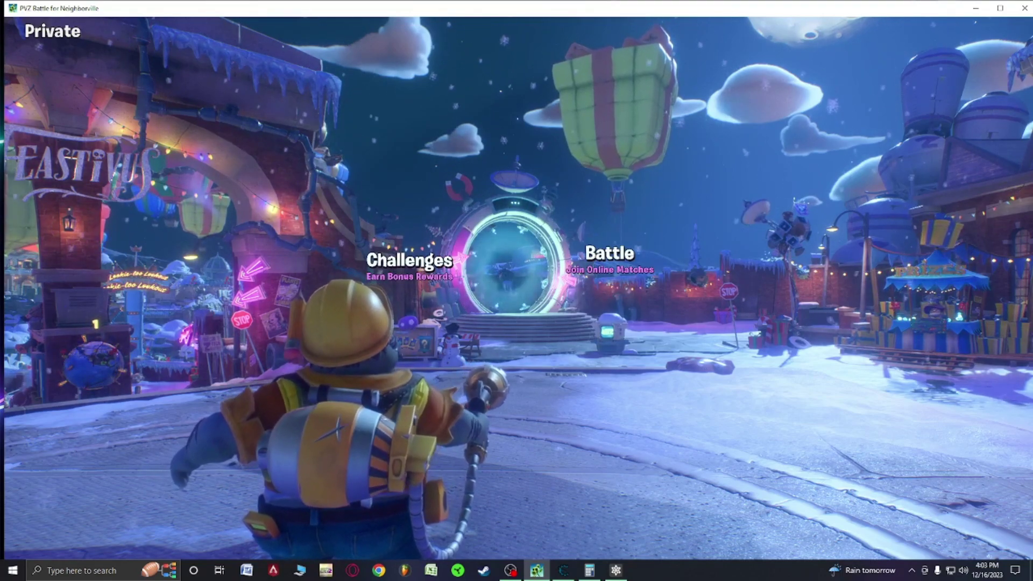
key(w)
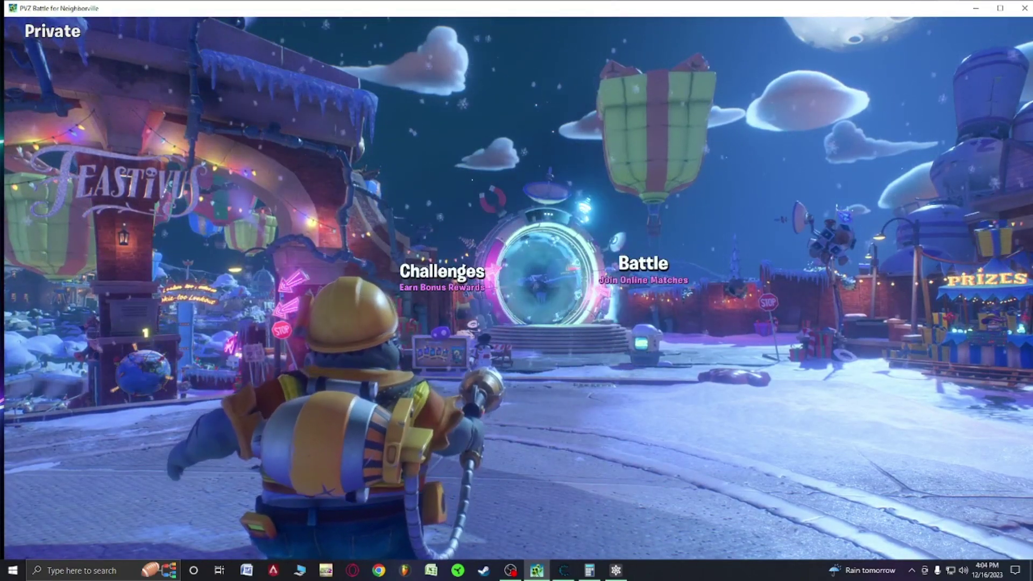
key(w)
key(a)
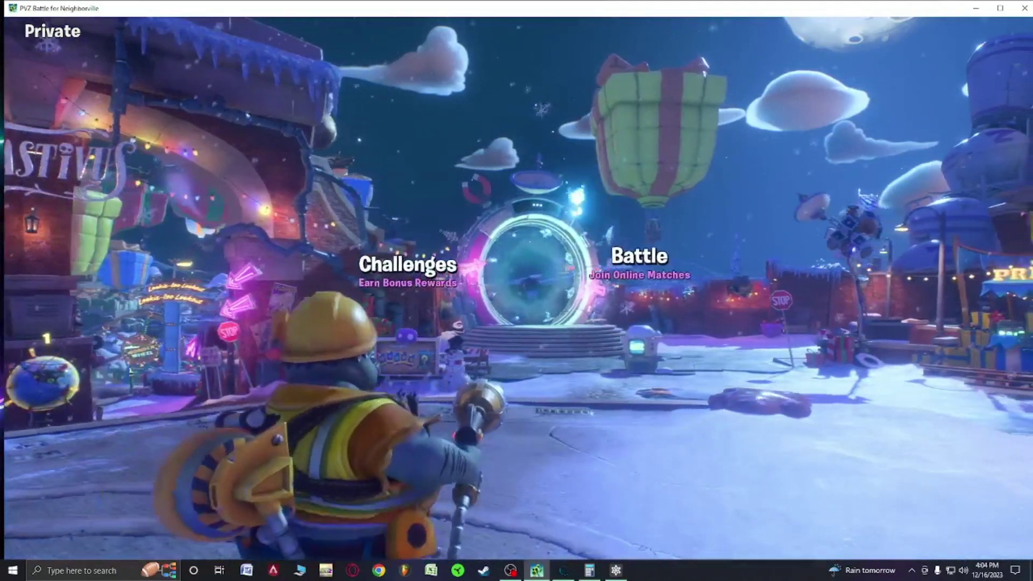
key(w)
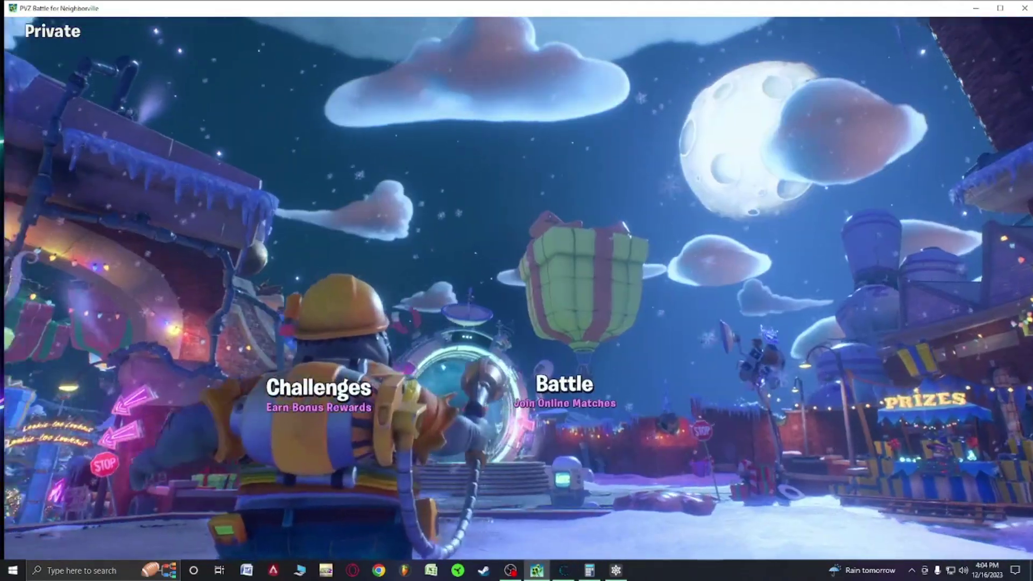
key(a)
Step: Pause the game, then bring up Crazy Engine, Calculator and Frosty Editor and arrange their windows over it
key(Escape)
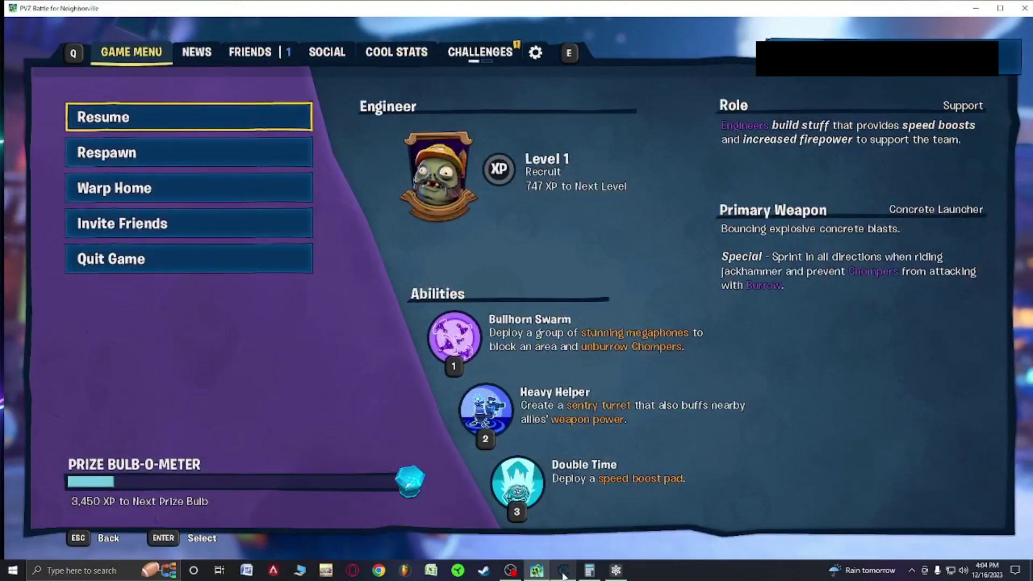
click(568, 574)
drag(647, 111, 836, 32)
click(590, 570)
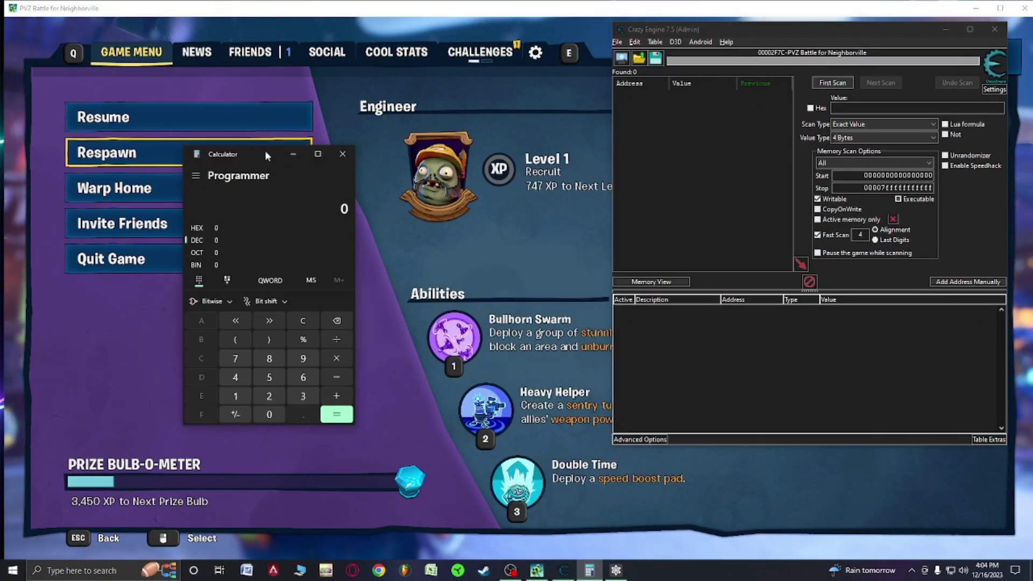
drag(265, 150, 496, 37)
click(616, 572)
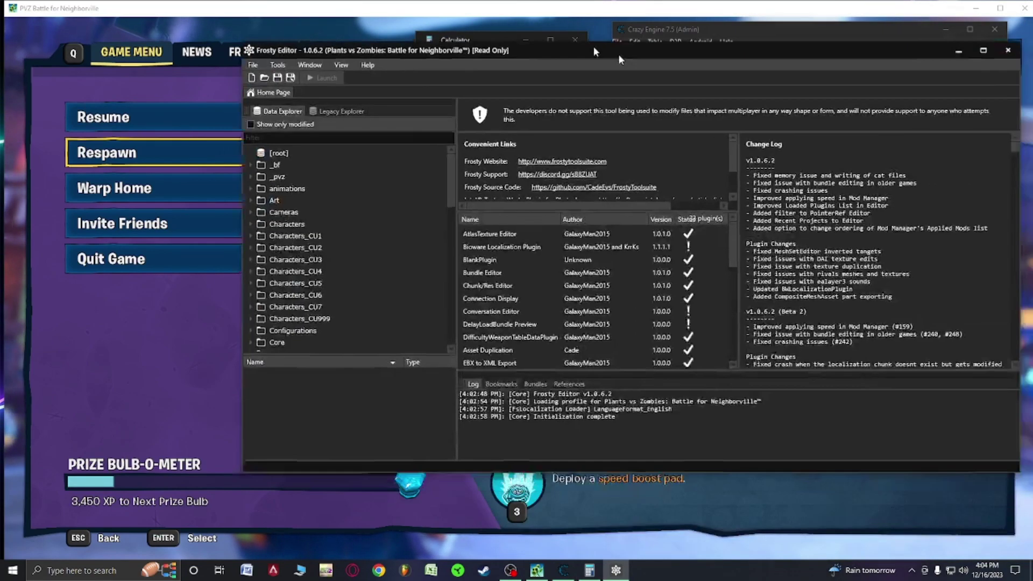
drag(618, 102, 506, 102)
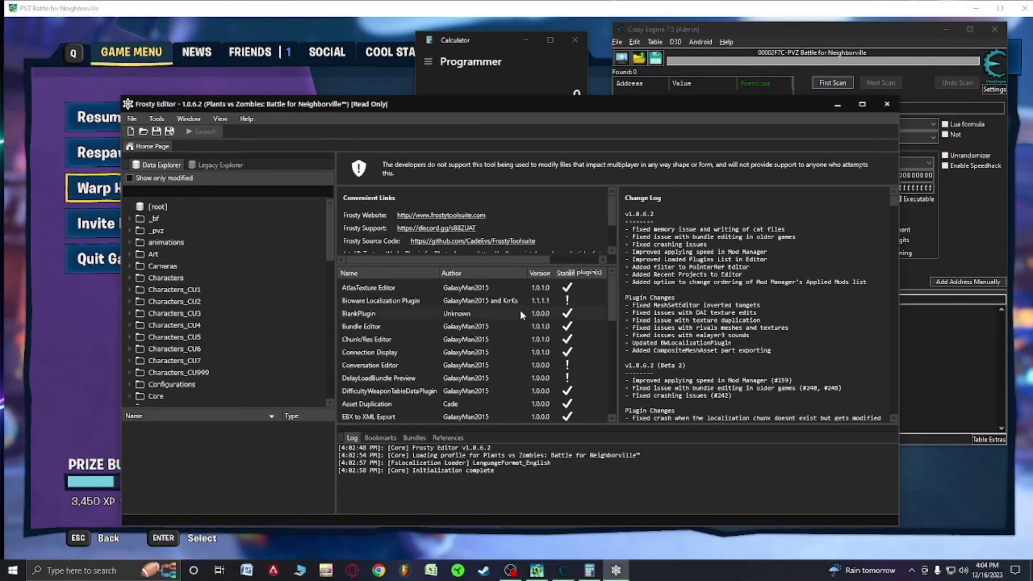
Step: Filter the Frosty Editor data explorer by "Peashooter"
text(Pea)
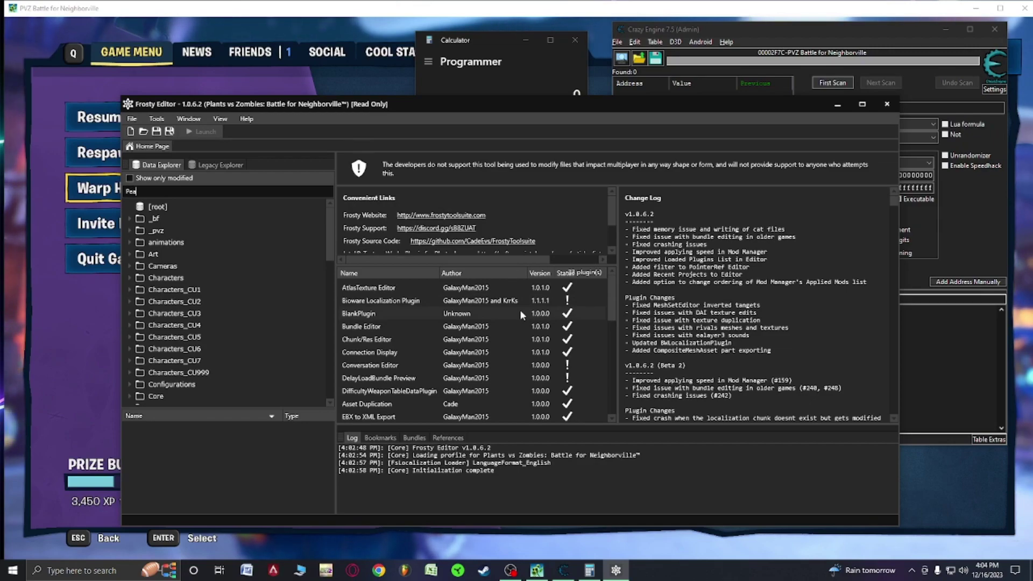
text(shooter\)
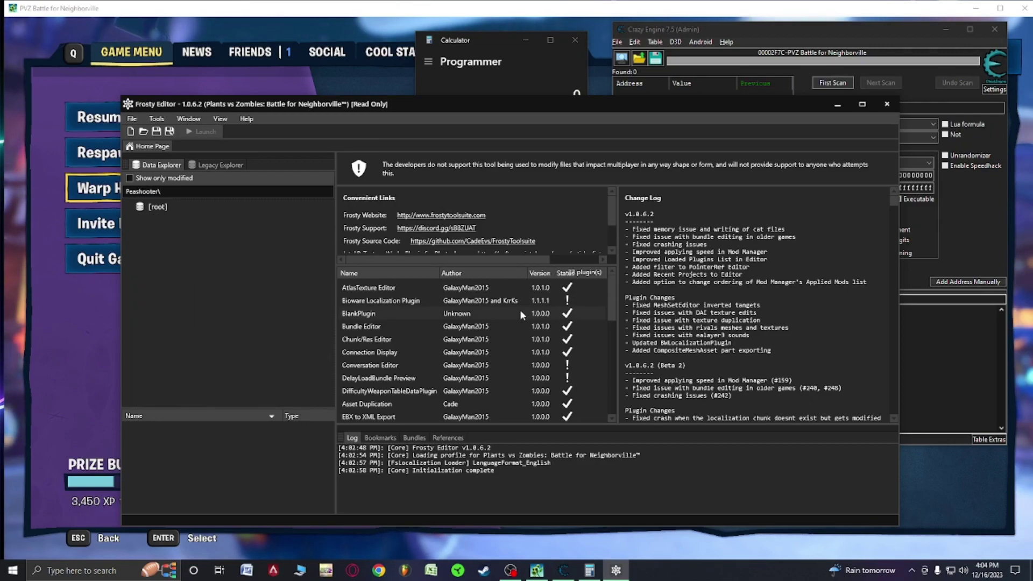
key(BackSpace)
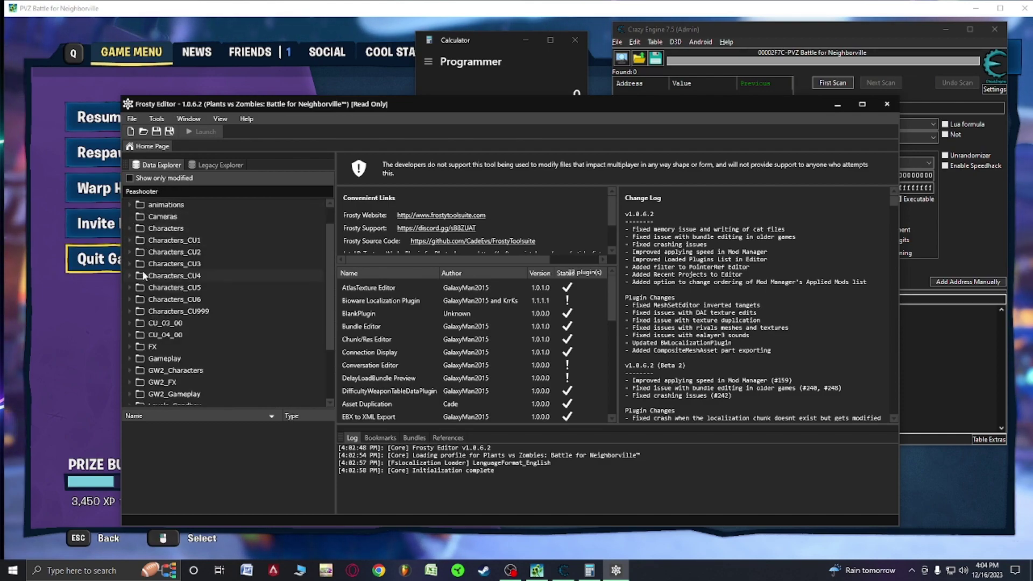
Step: Open the Gameplay/Weapons/Peashooter/Primary/PeaCannon folder in the filtered data tree
scroll(135, 269, down, 3)
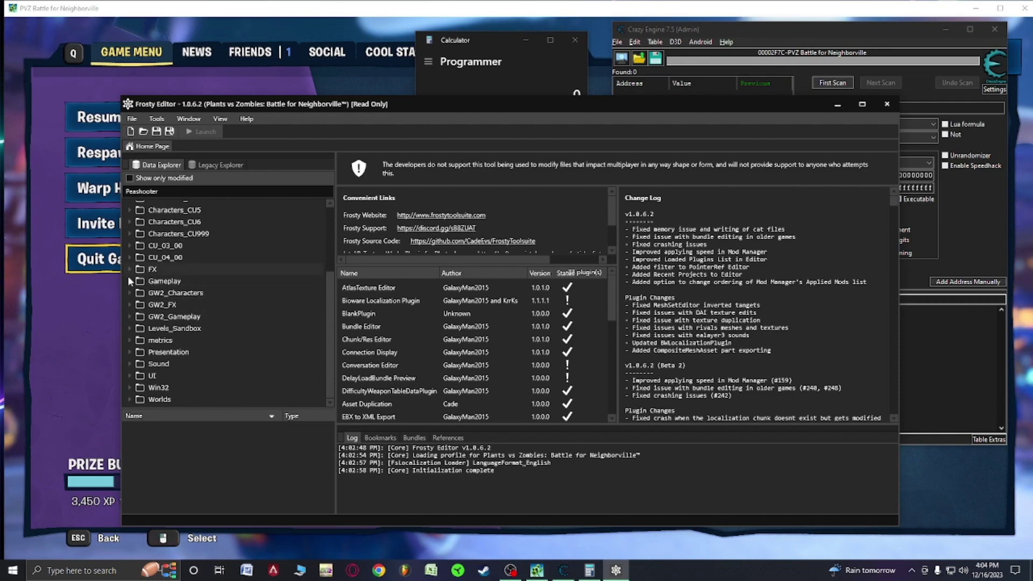
click(129, 278)
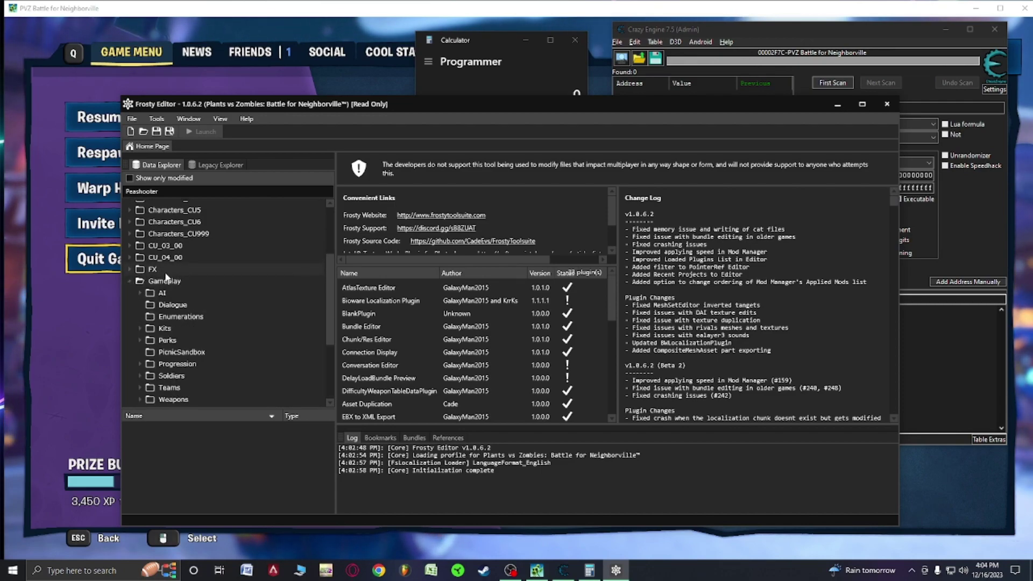
scroll(168, 278, down, 1)
click(140, 374)
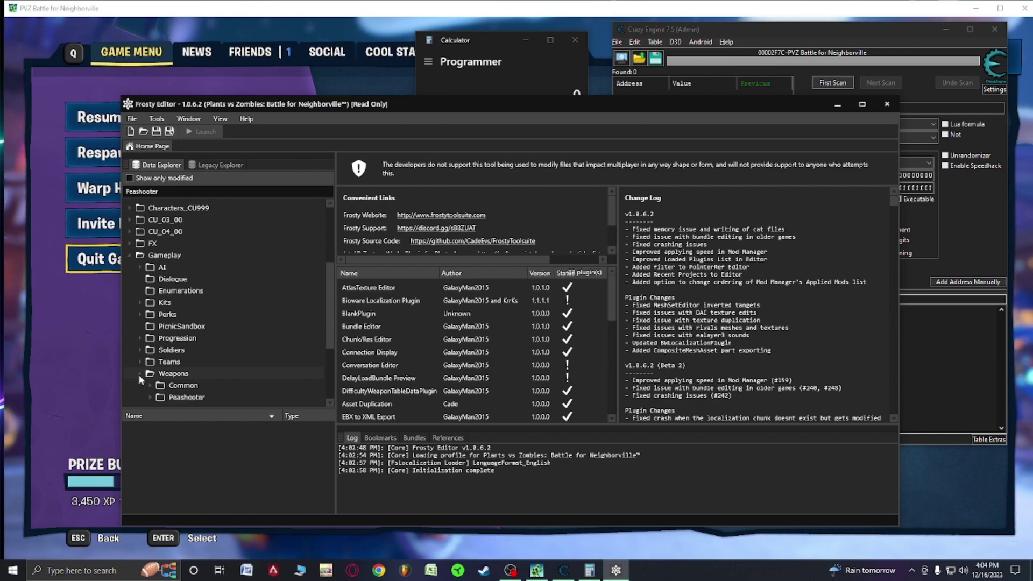
scroll(165, 312, down, 1)
click(149, 371)
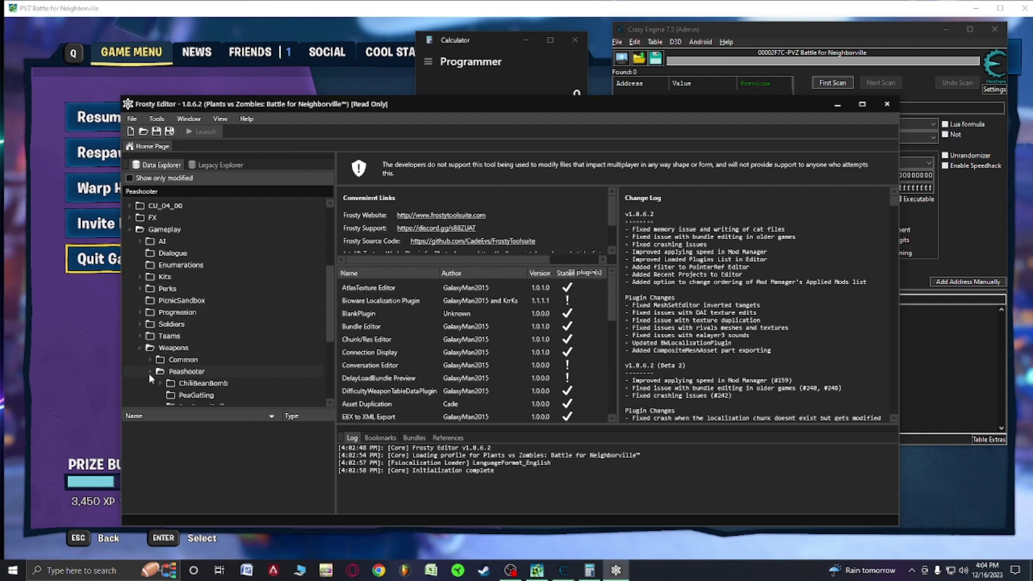
scroll(162, 345, down, 2)
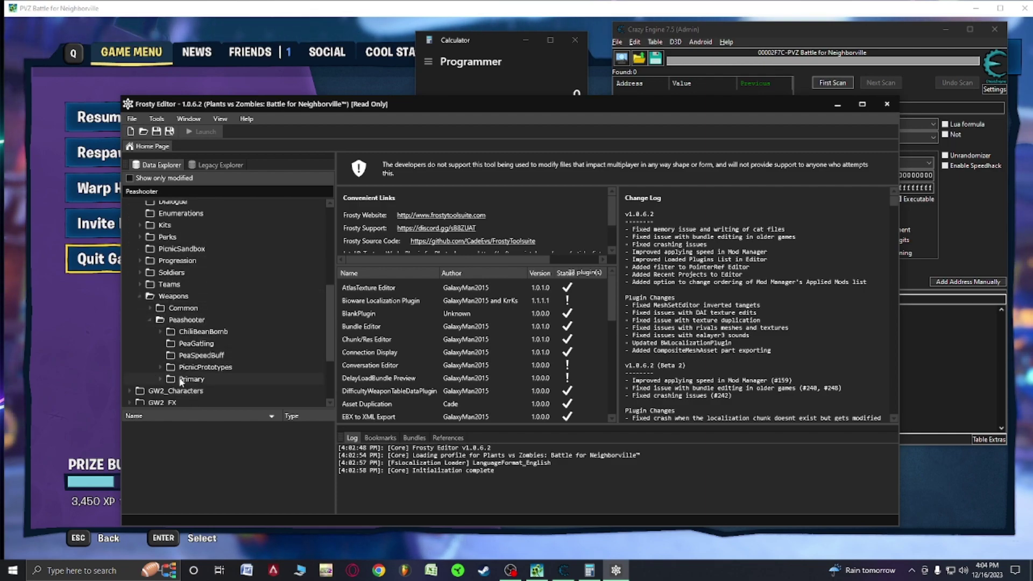
click(161, 379)
scroll(161, 377, down, 1)
click(209, 365)
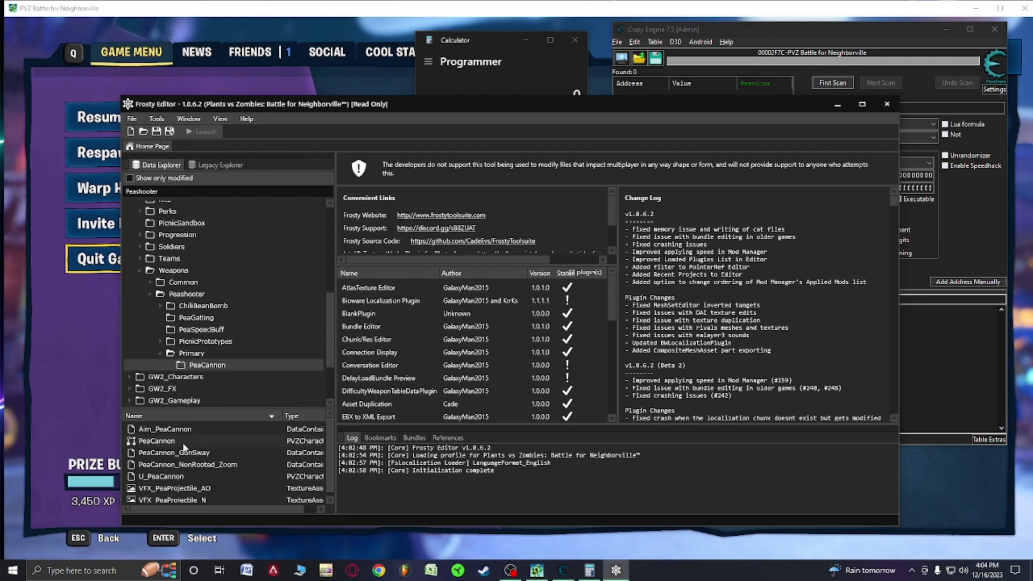
Step: Open the U_PeaCannon asset and copy the last section of its Guid, 7b4b2a459204
scroll(162, 455, down, 1)
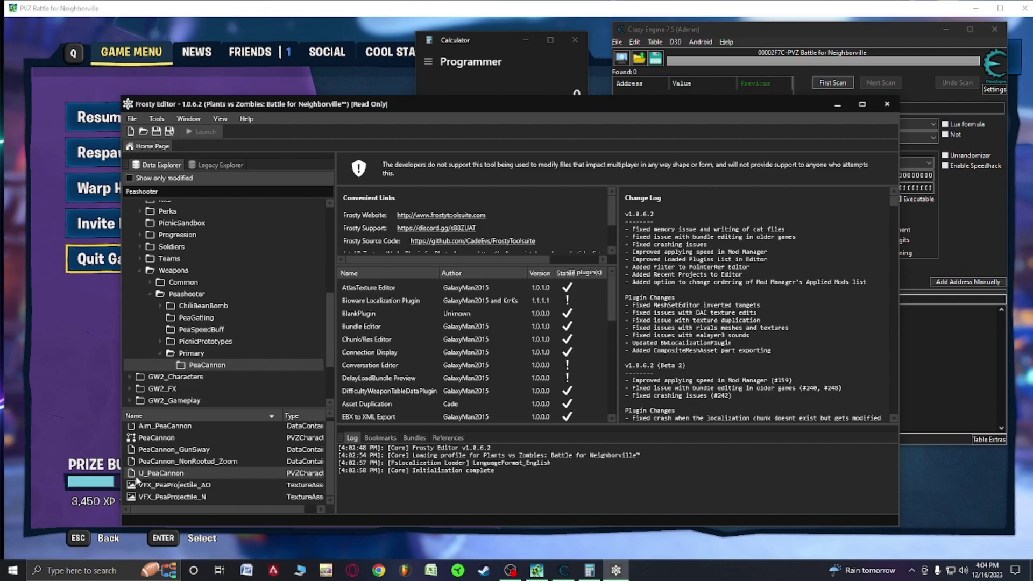
right_click(144, 476)
key(Escape)
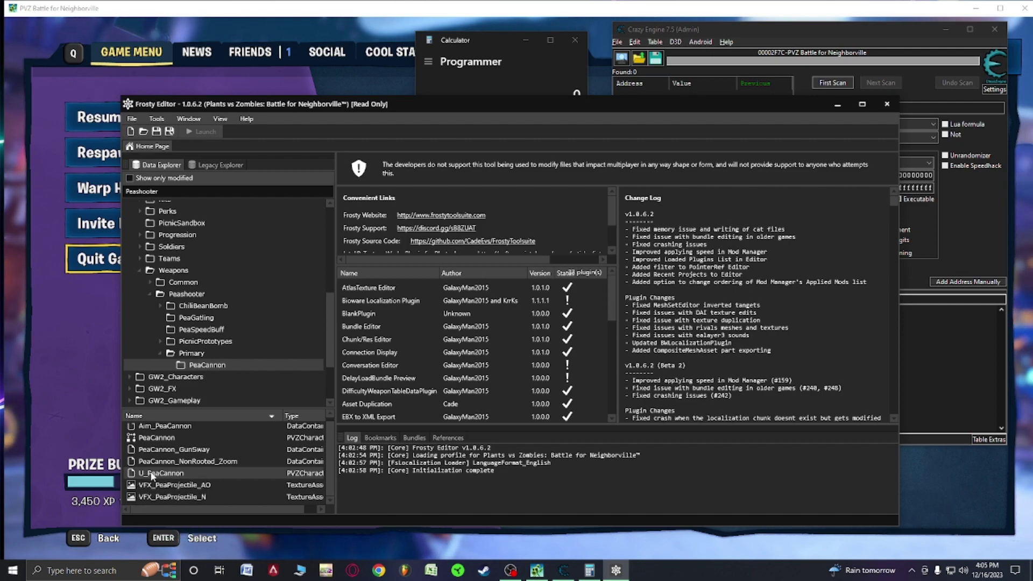
double_click(151, 474)
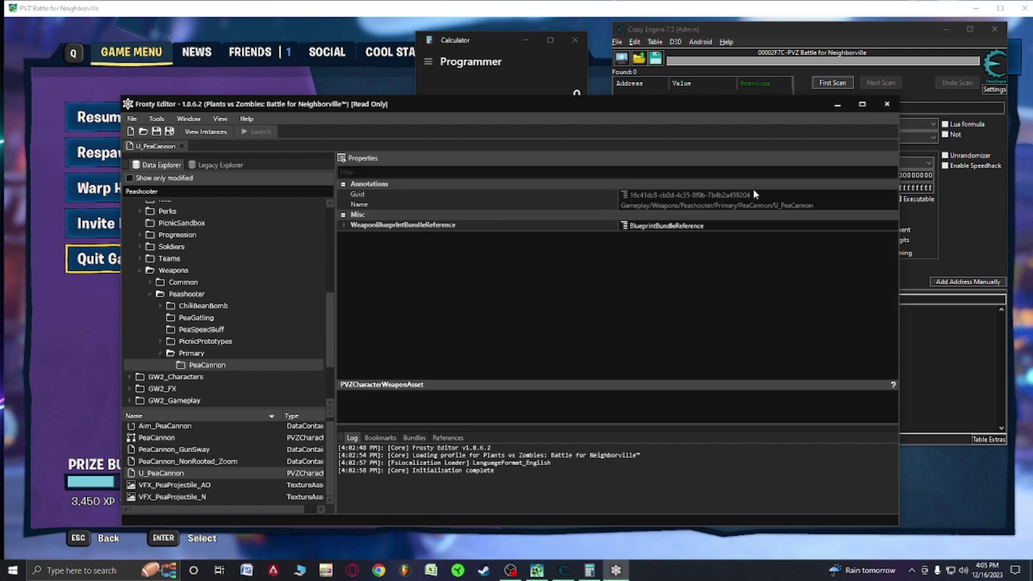
click(751, 194)
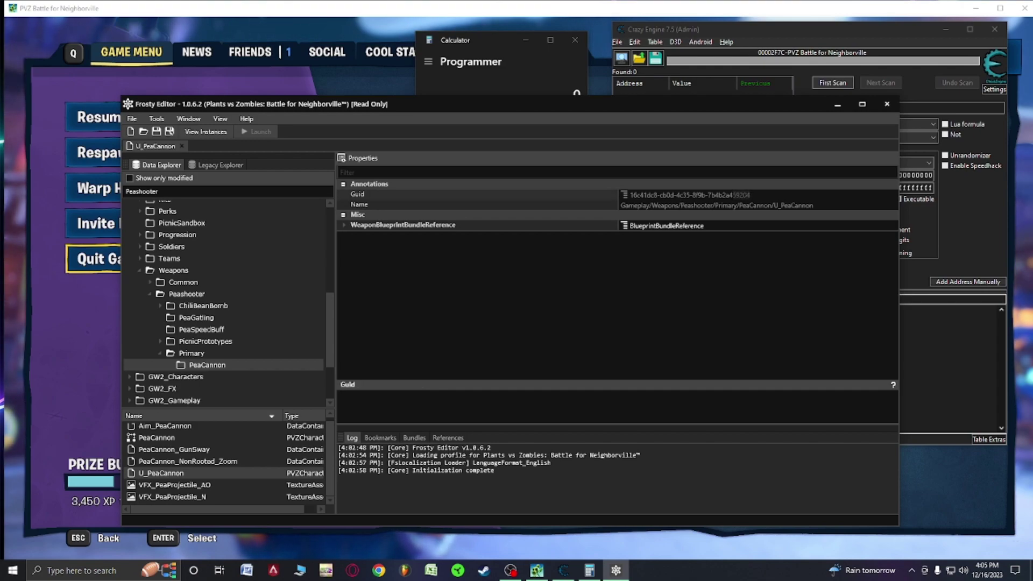
right_click(722, 195)
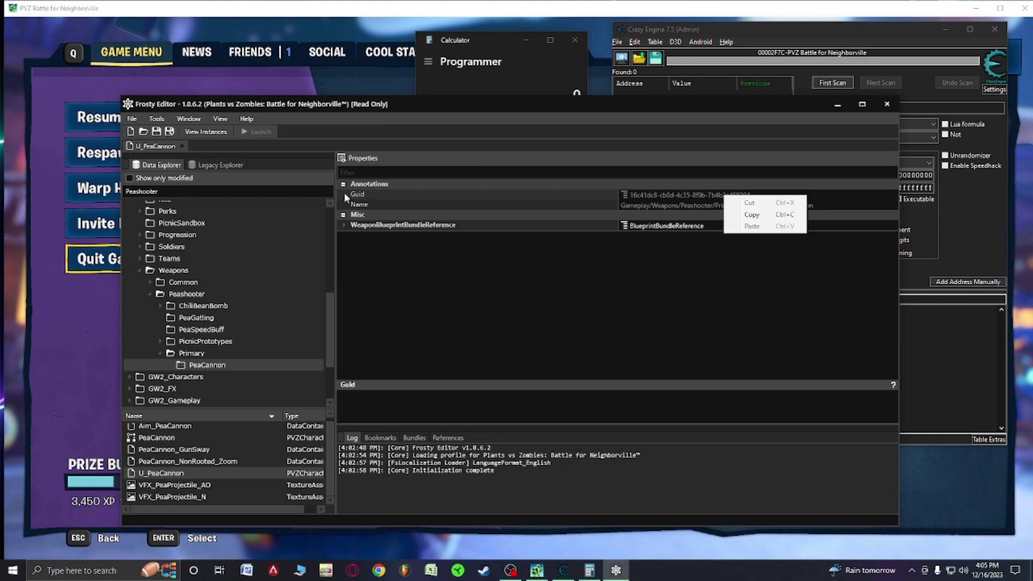
click(752, 214)
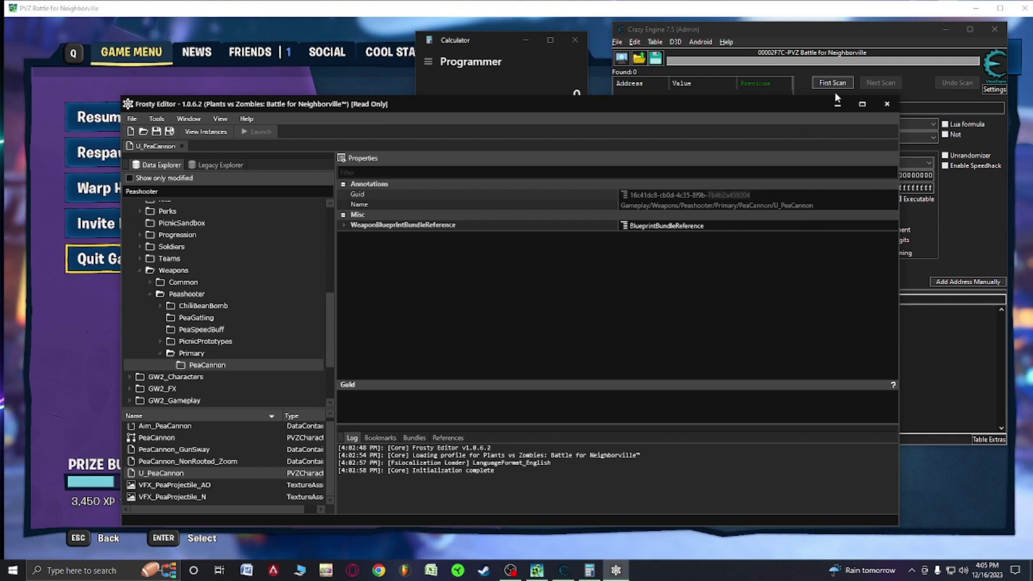
Step: Switch to Crazy Engine and run a first scan for the array of byte 7b4b2a459204
click(841, 104)
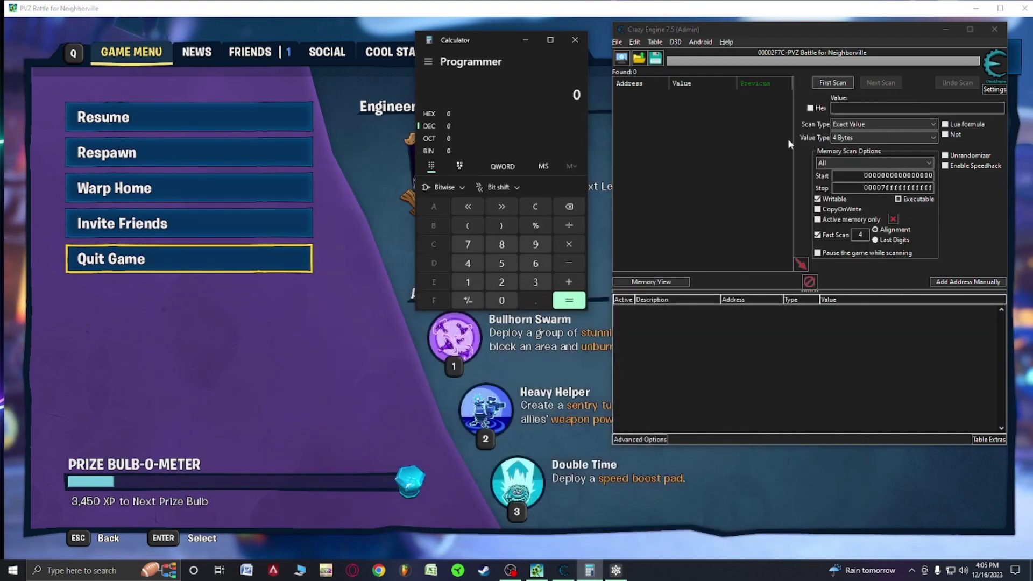
click(882, 138)
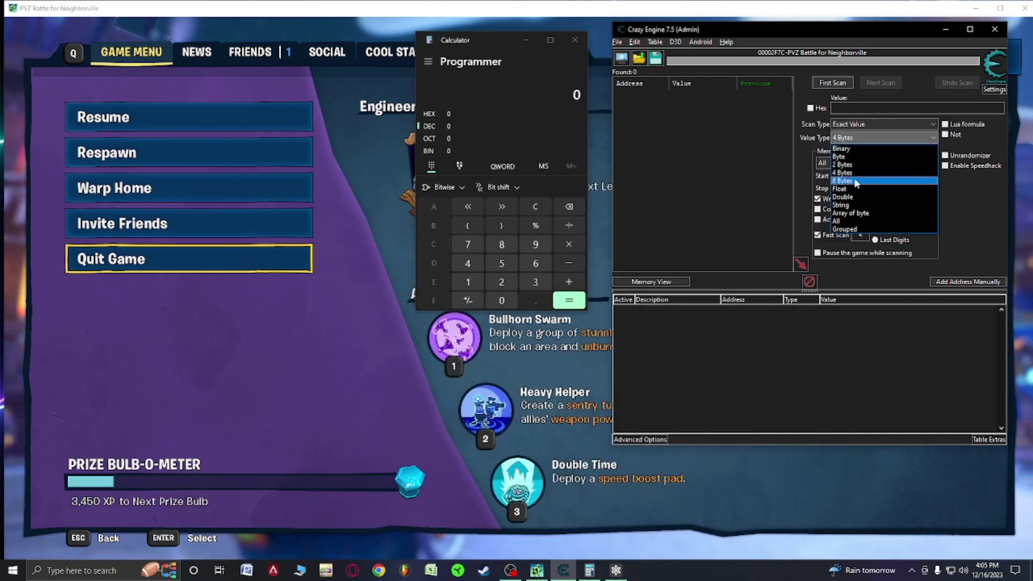
click(851, 213)
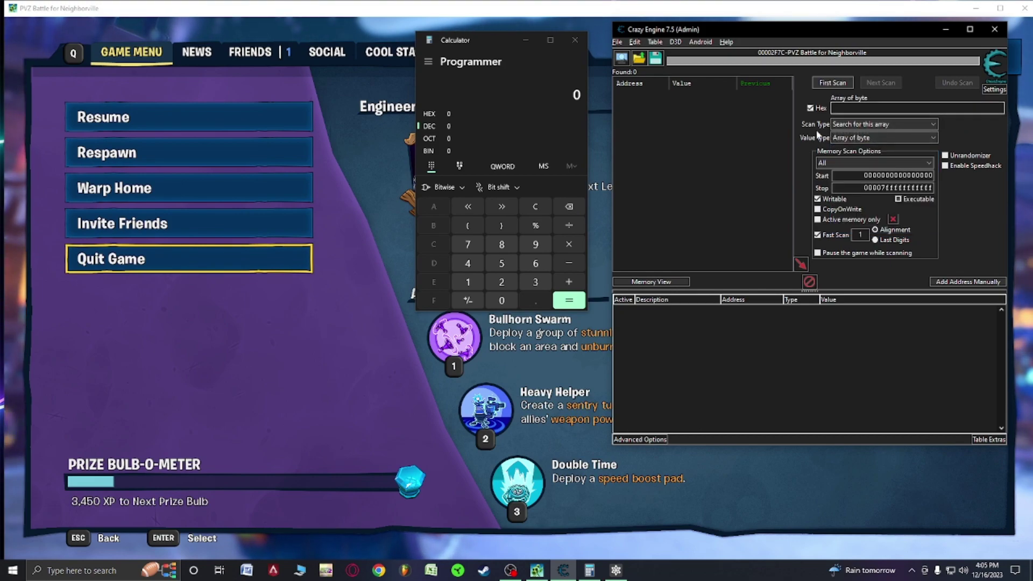
key(ctrl+v)
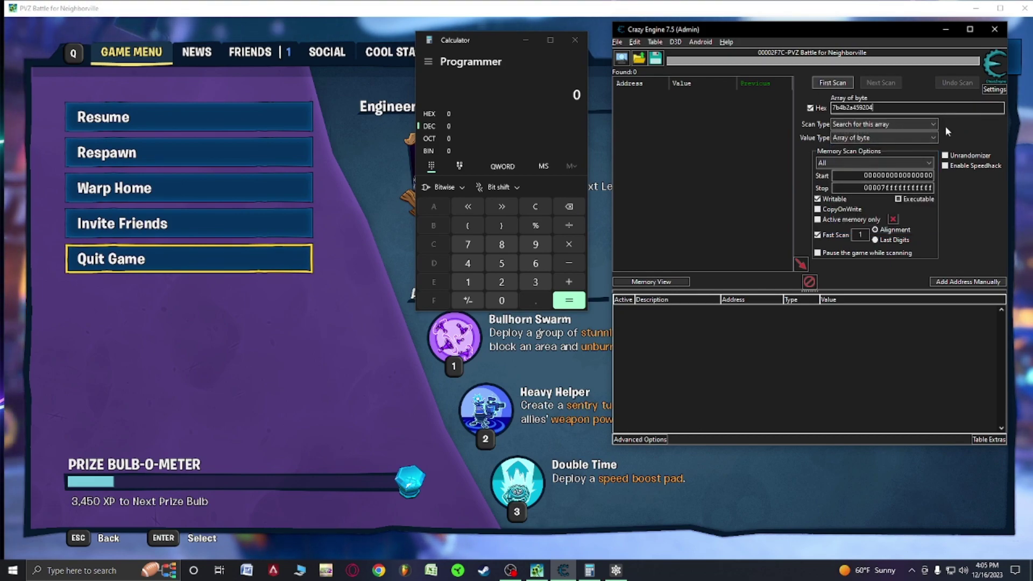
click(826, 84)
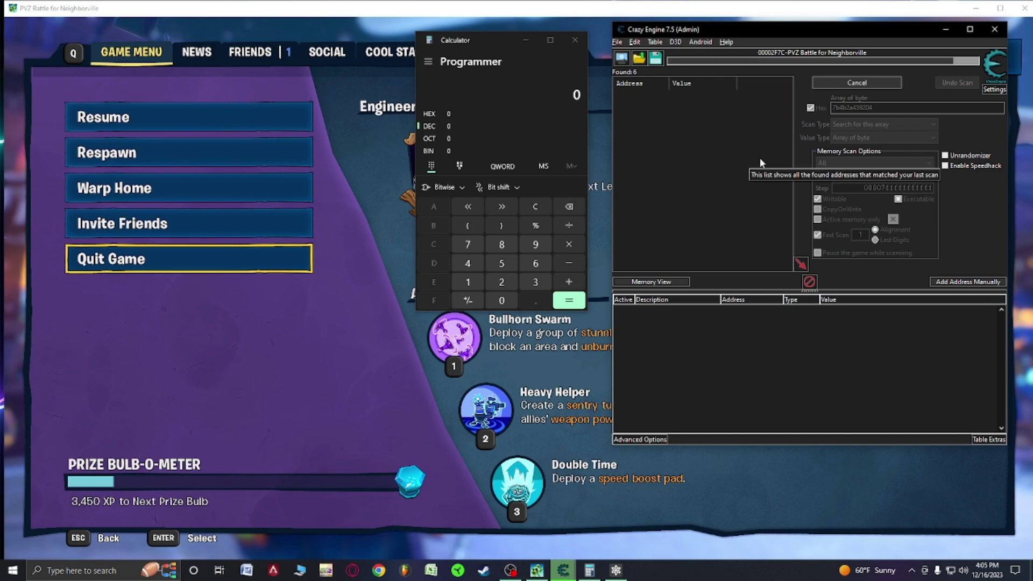
click(748, 222)
Step: Add every address found by the scan to the address list
click(664, 95)
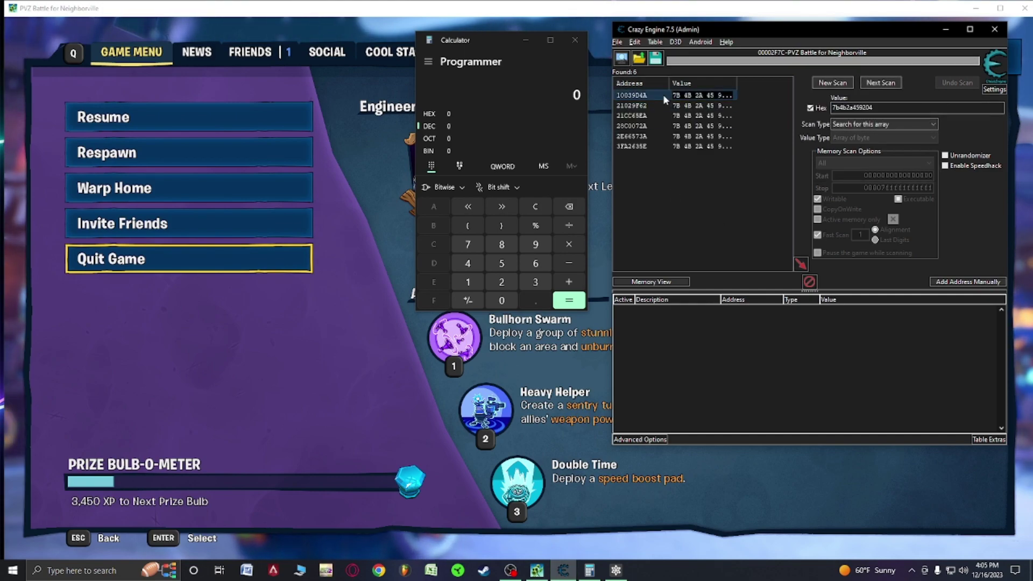
double_click(663, 95)
double_click(663, 104)
double_click(663, 114)
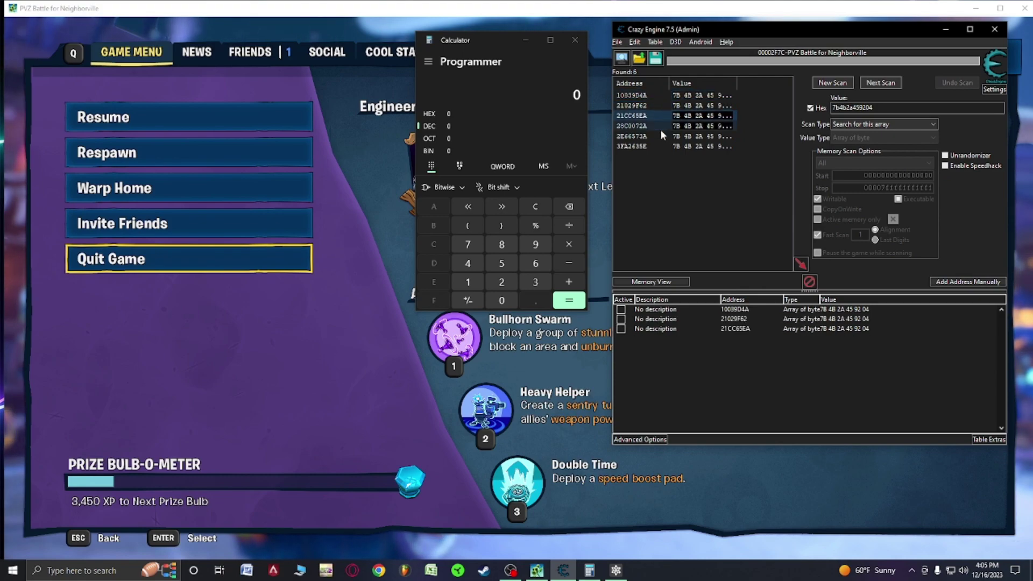
double_click(660, 128)
double_click(661, 136)
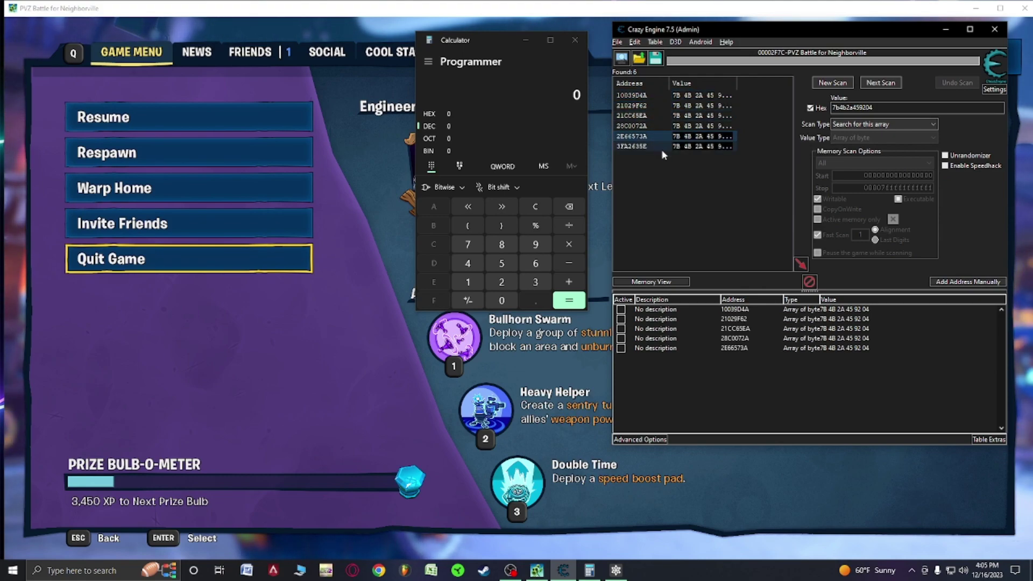
double_click(662, 147)
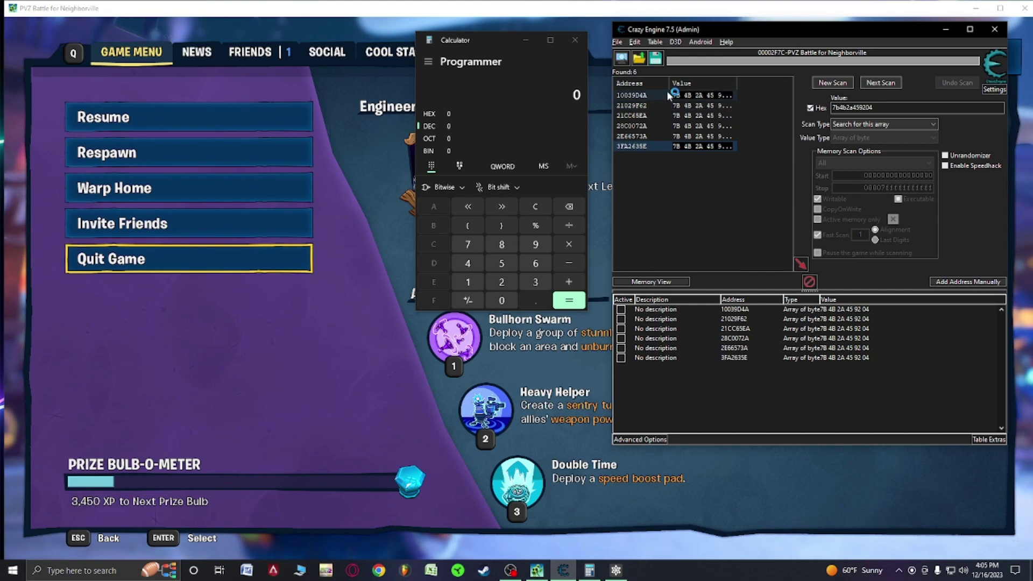
Step: Copy the first record's address, 10039D4A, and add 6 to its last two digits, 4A, in Calculator's hexadecimal mode
double_click(749, 309)
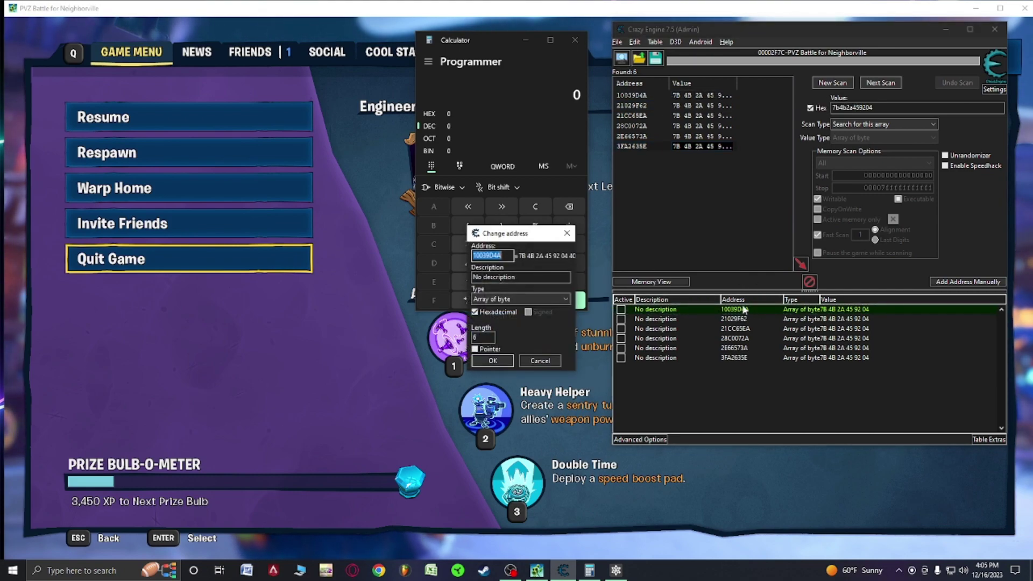
click(529, 362)
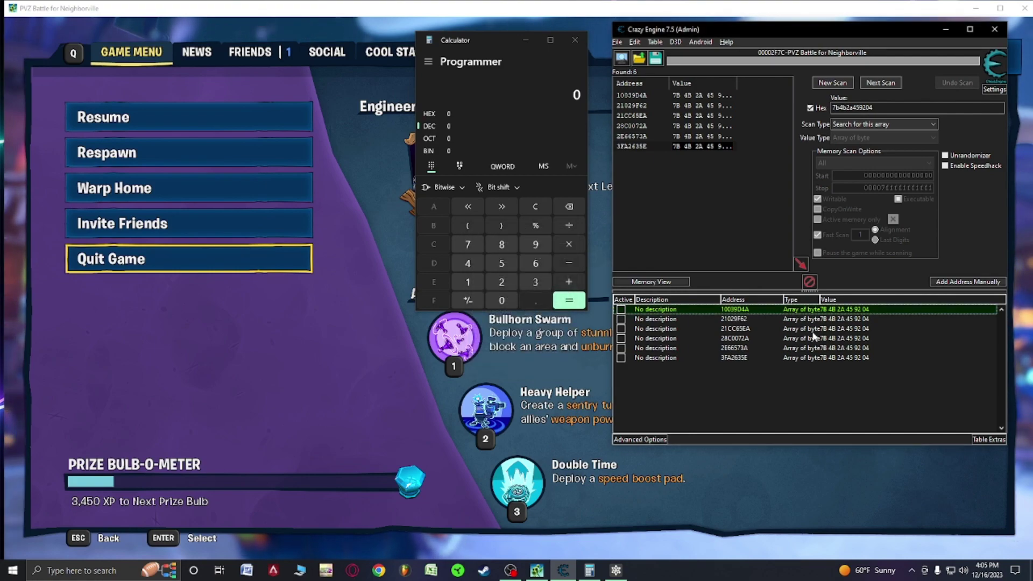
click(429, 114)
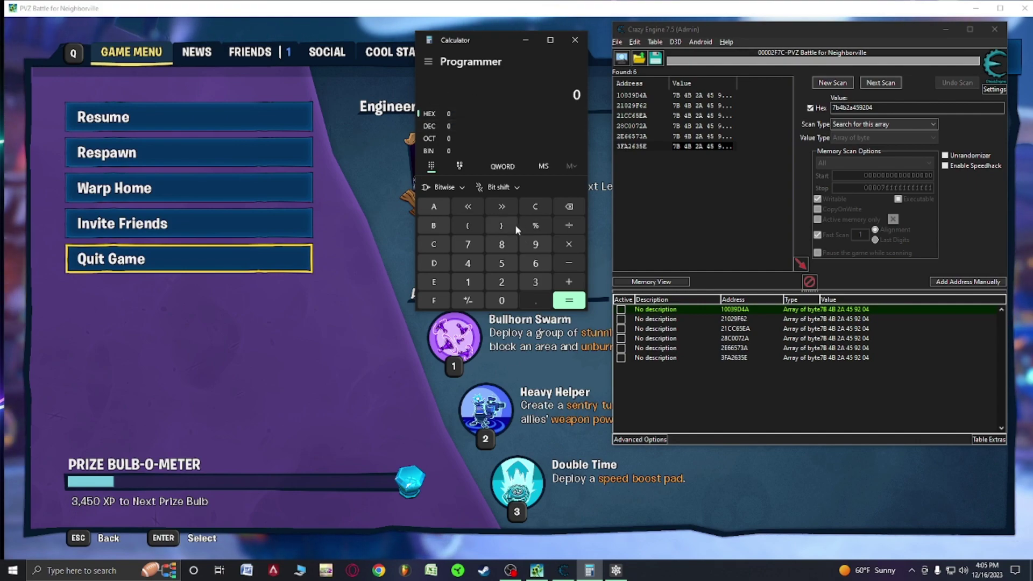
click(477, 260)
click(445, 207)
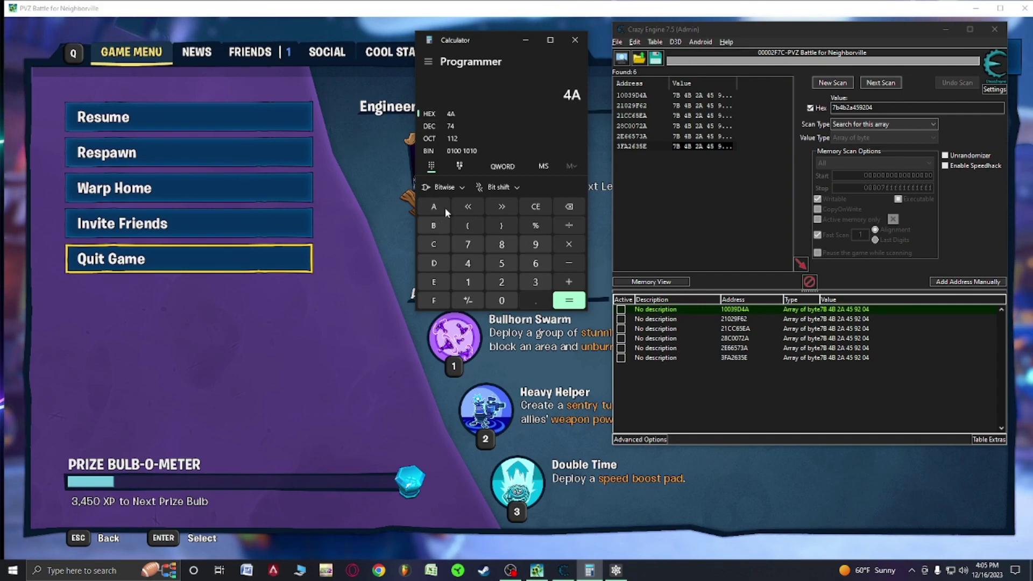
click(569, 303)
Step: Start a new scan in Crazy Engine with the 4 Bytes value type and search for the hex value 10039D50
click(832, 83)
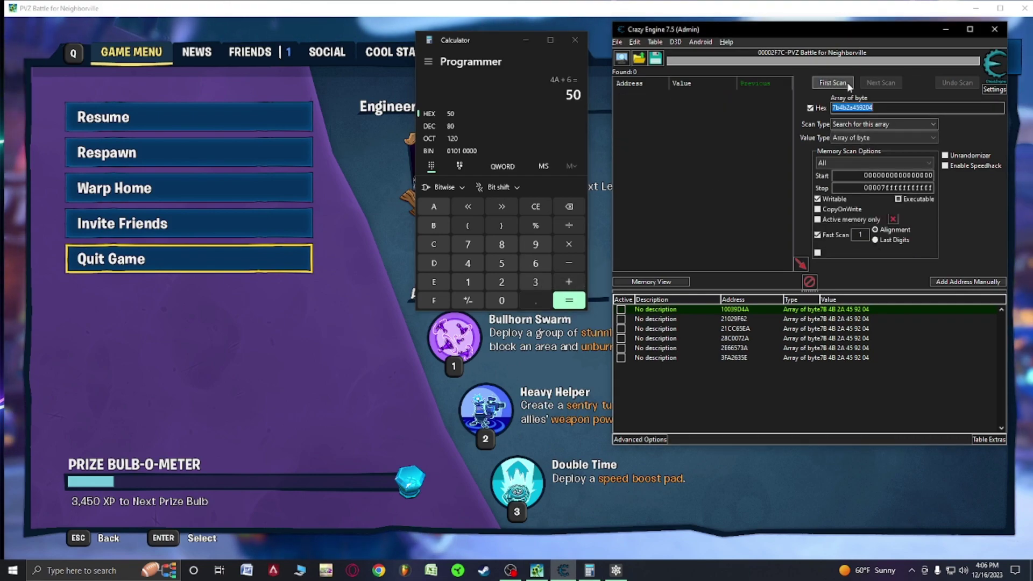
click(858, 138)
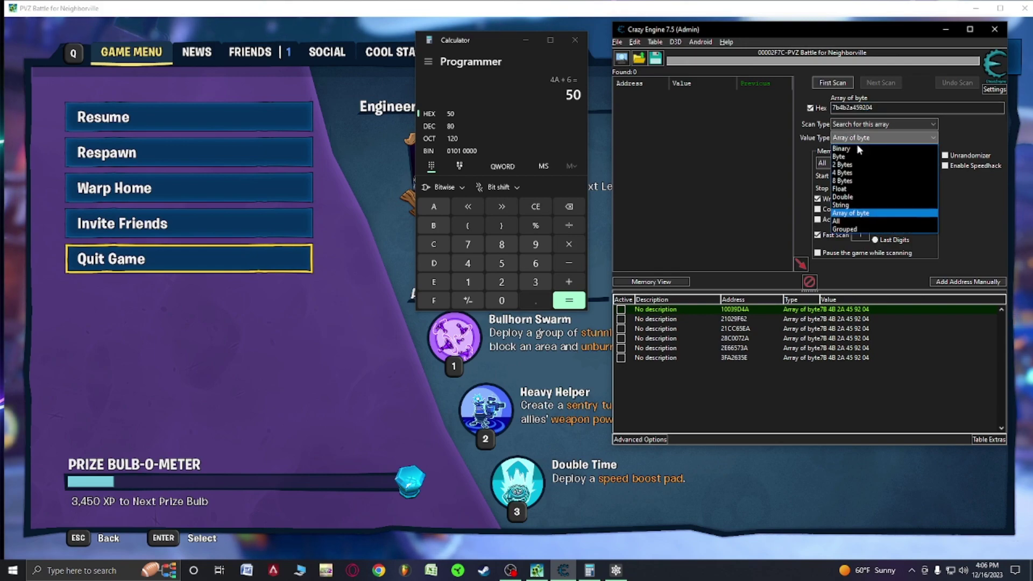
click(856, 178)
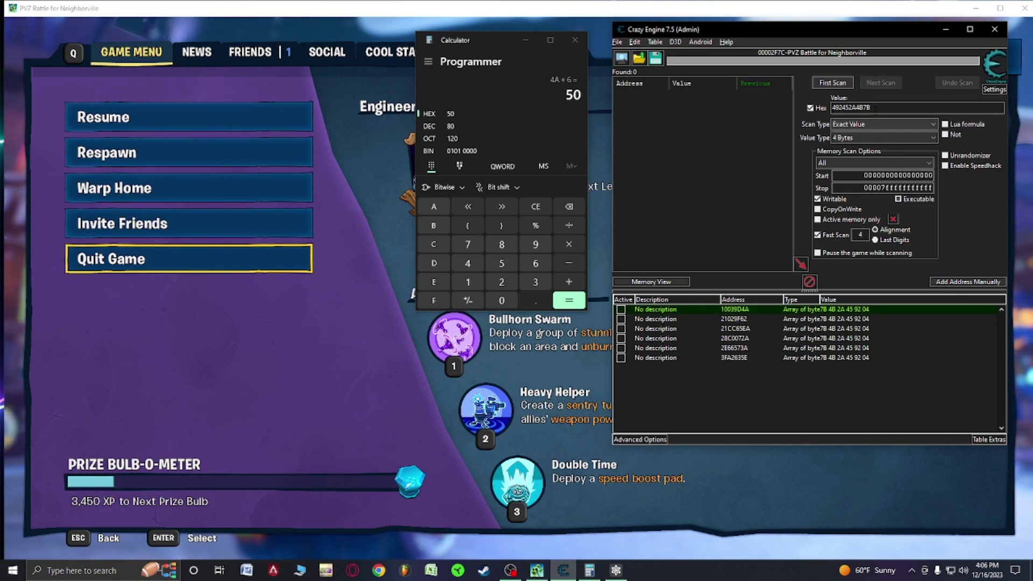
double_click(855, 108)
key(BackSpace)
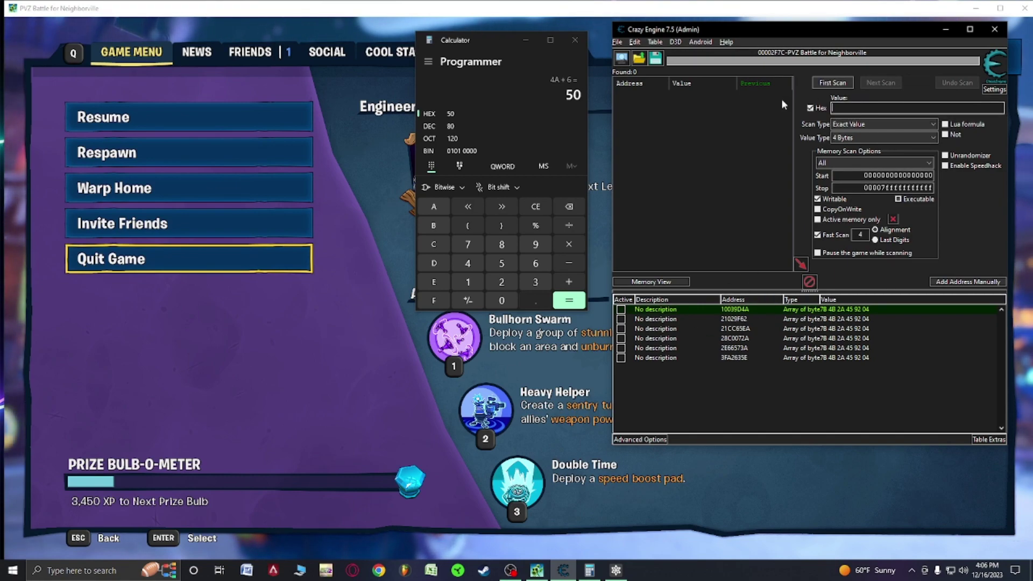
key(ctrl+v)
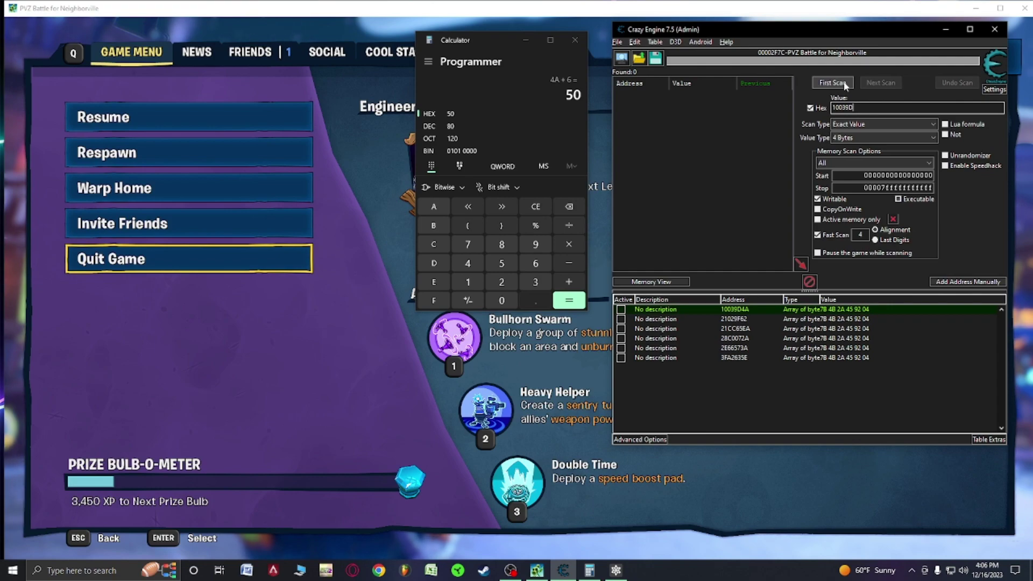
key(BackSpace)
key(BackSpace)
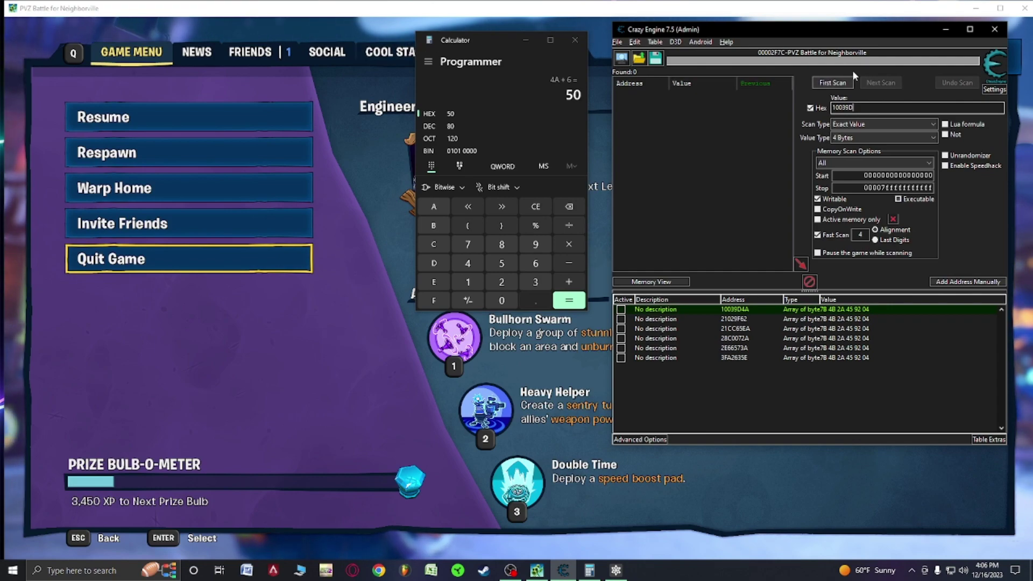
text(50)
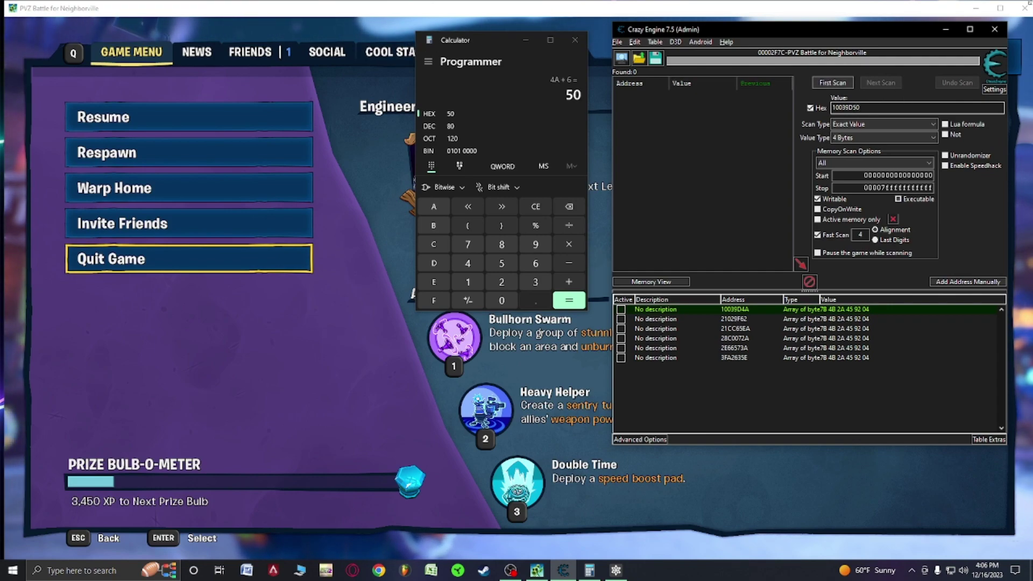
click(823, 81)
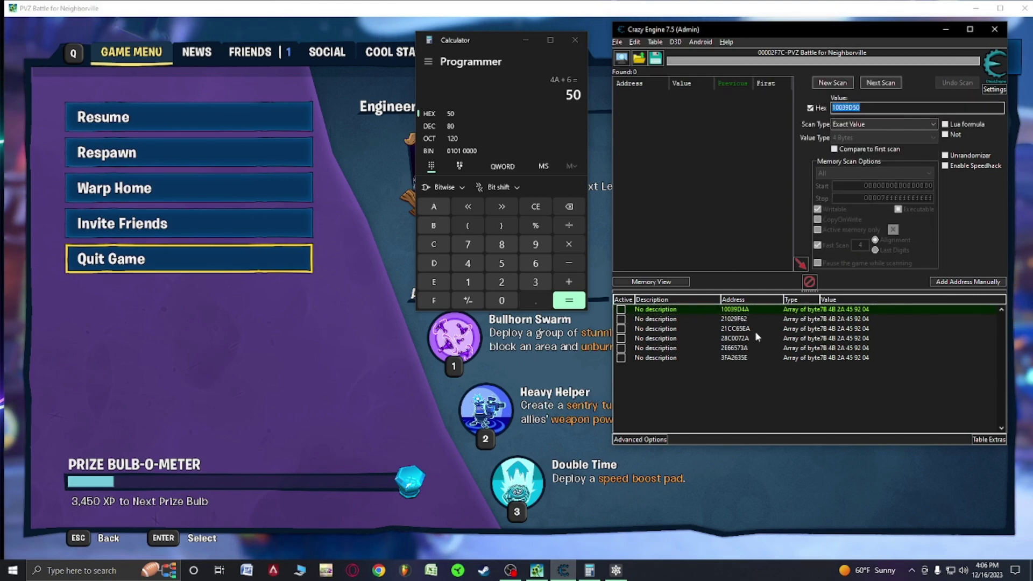
Step: Reset the scan and delete the 10039D4A record, then copy the address of the 21029F62 record
click(833, 82)
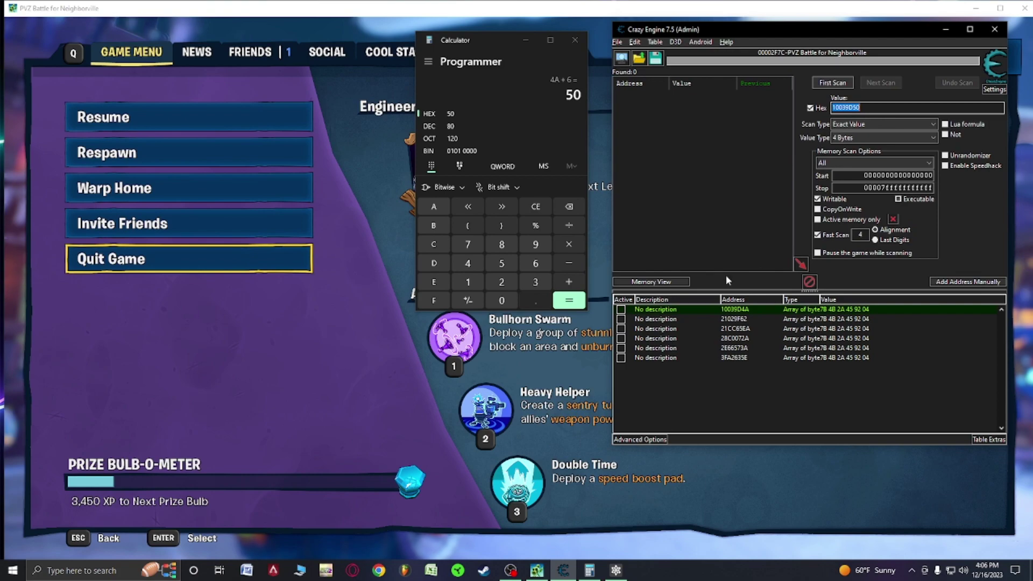
right_click(719, 309)
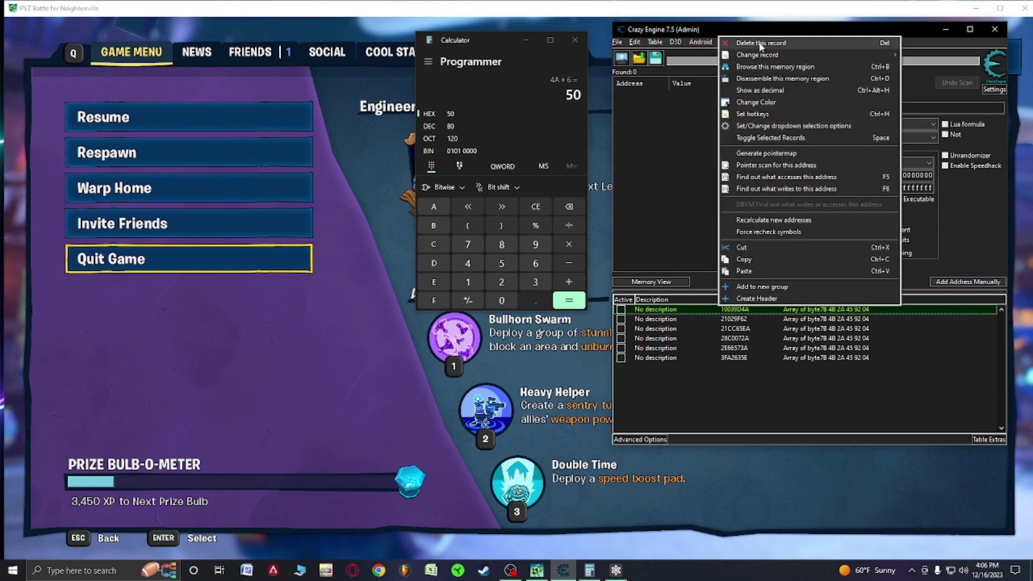
click(715, 43)
click(548, 285)
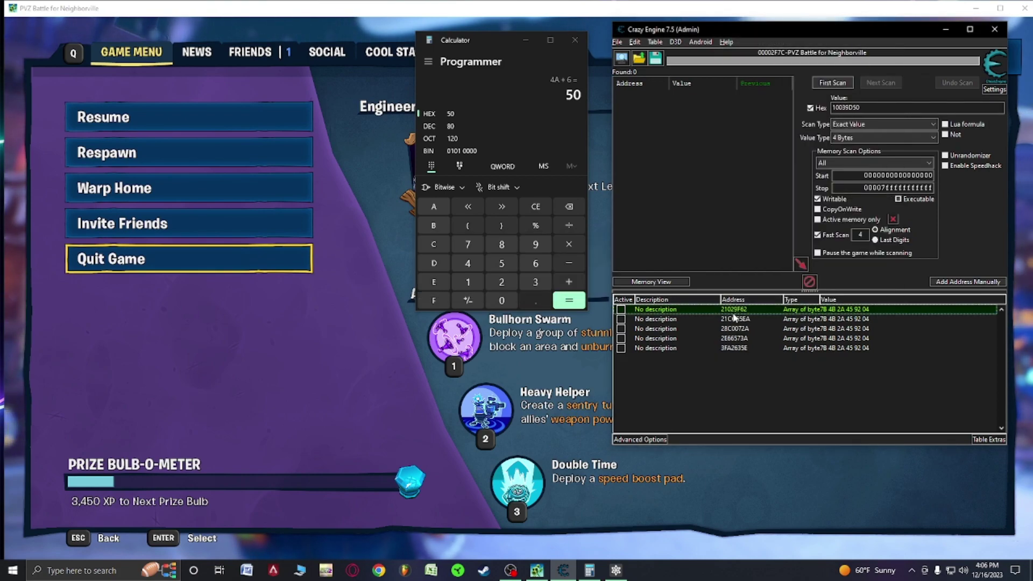
double_click(740, 309)
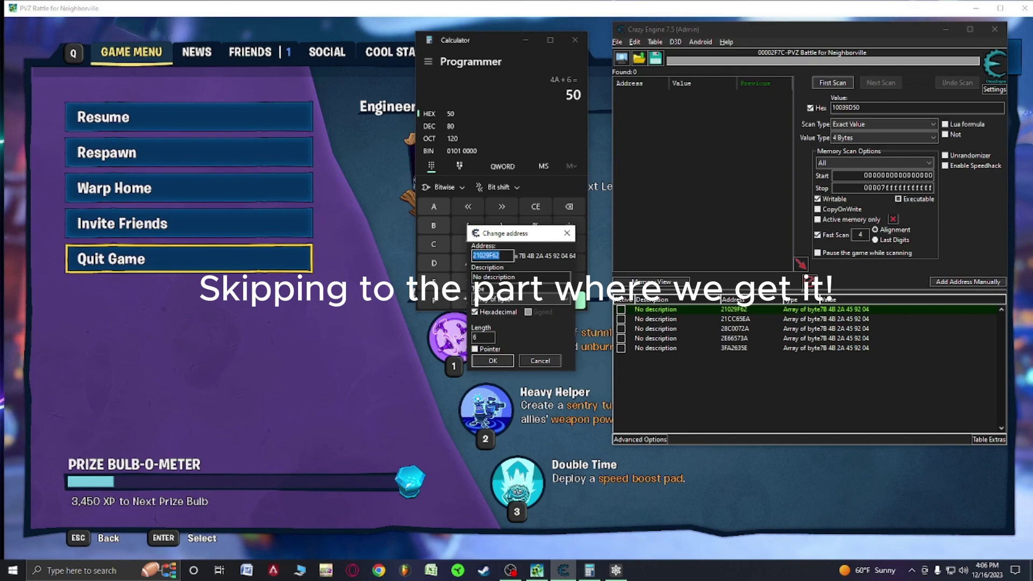
click(539, 361)
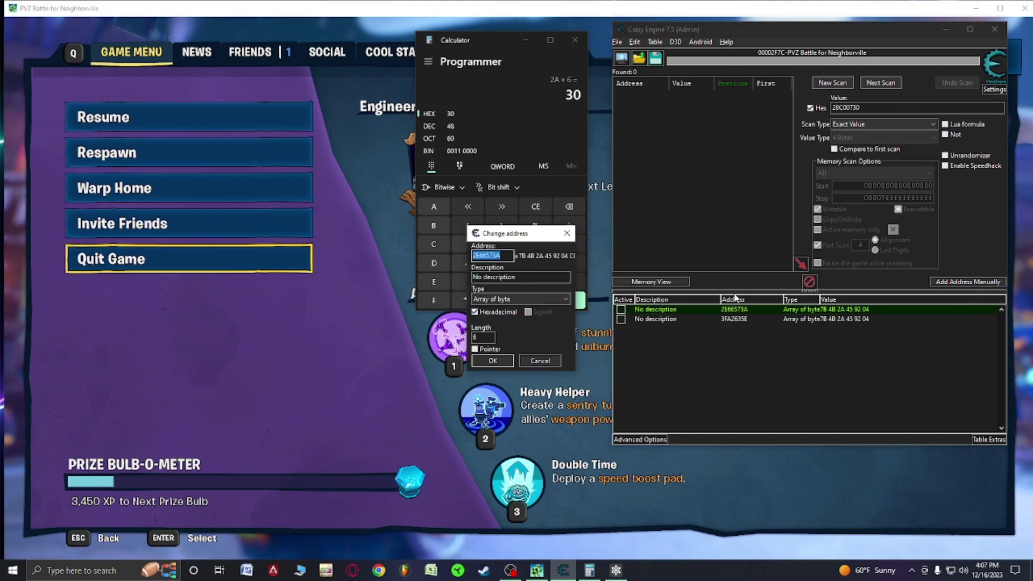
Step: Copy the address of the 2E66573A record and enter it as the scan value
click(541, 362)
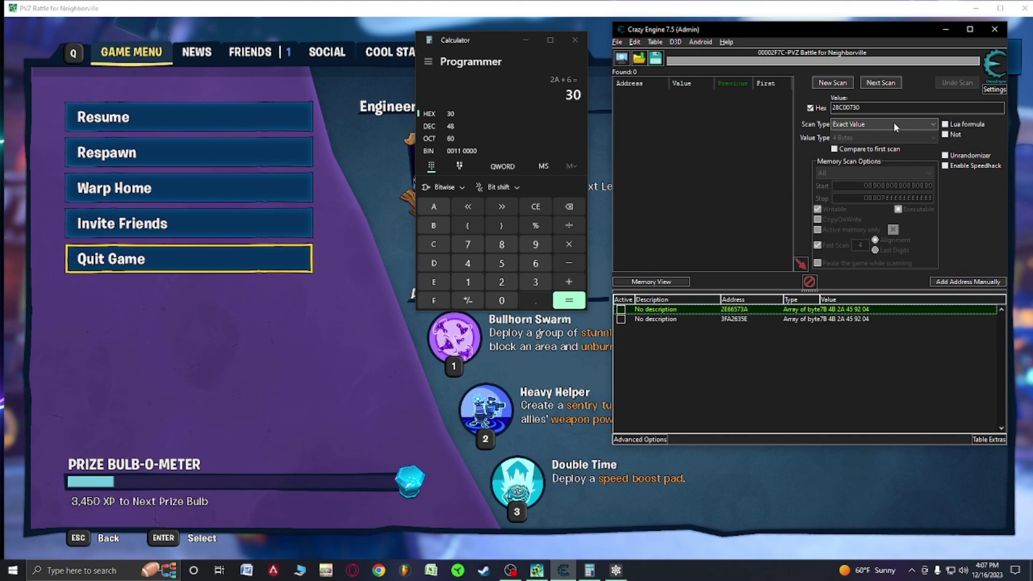
click(880, 107)
key(ctrl+a)
text(2E66573A)
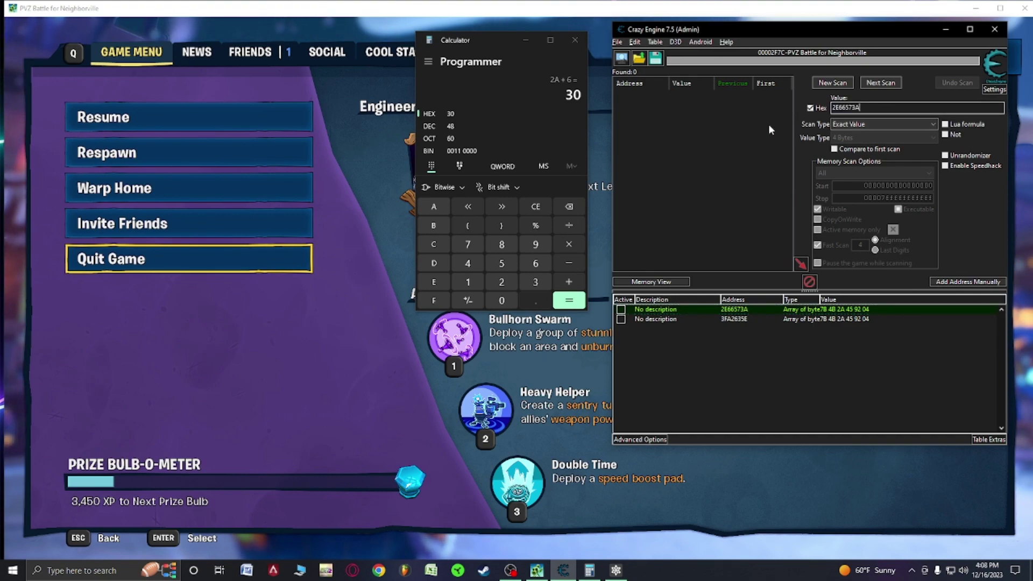
Step: Clear Calculator and compute 3A + 6 in hexadecimal
click(535, 205)
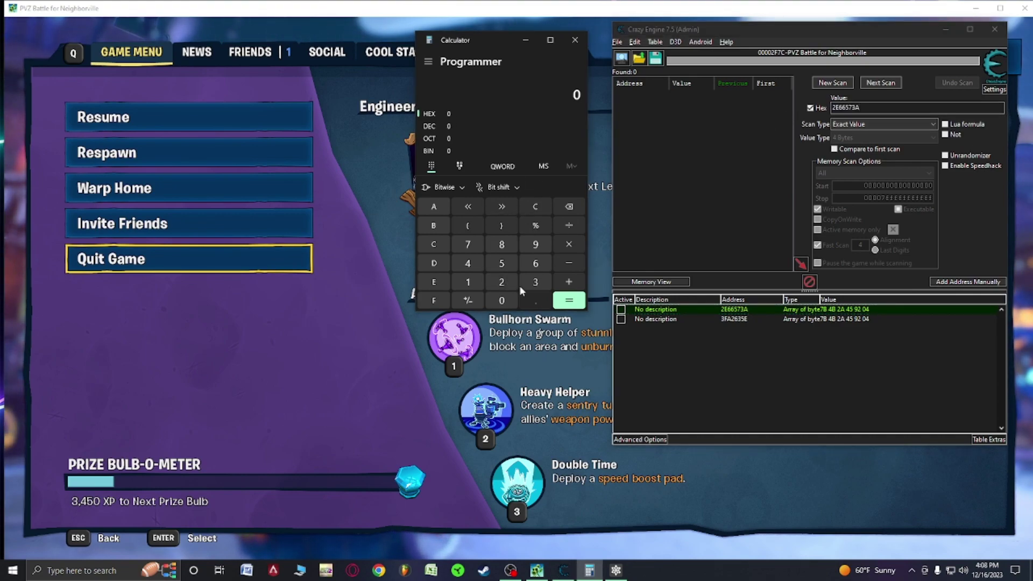
click(444, 214)
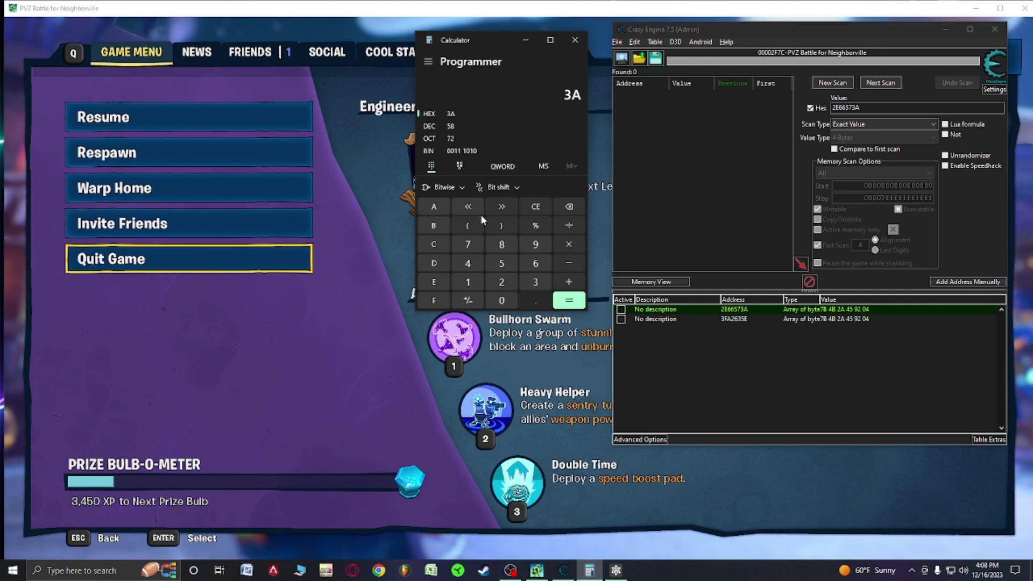
click(571, 275)
click(540, 262)
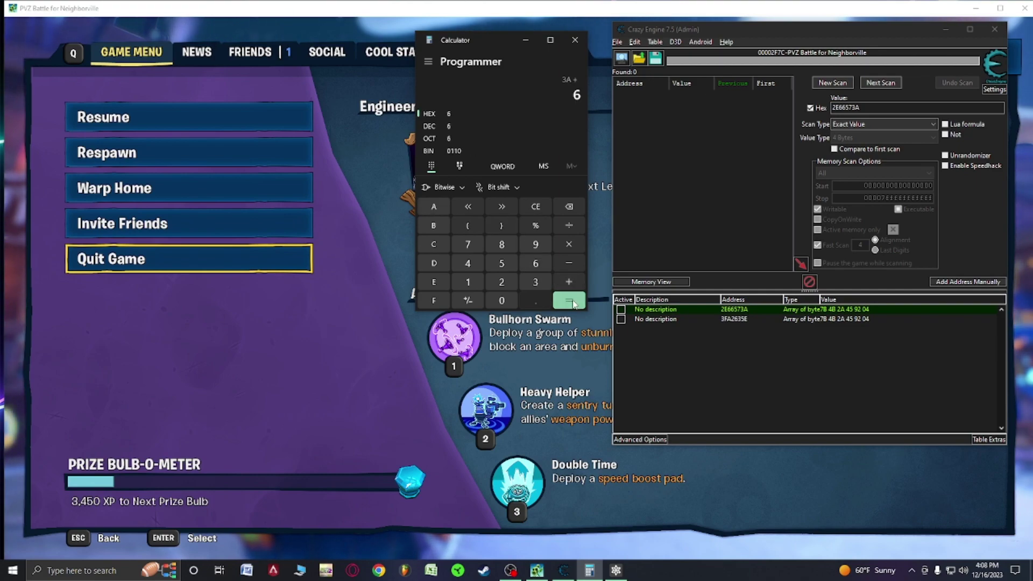
click(571, 302)
Step: Change the scan value to 2E665740 in Crazy Engine and run a fresh first scan for it
click(891, 107)
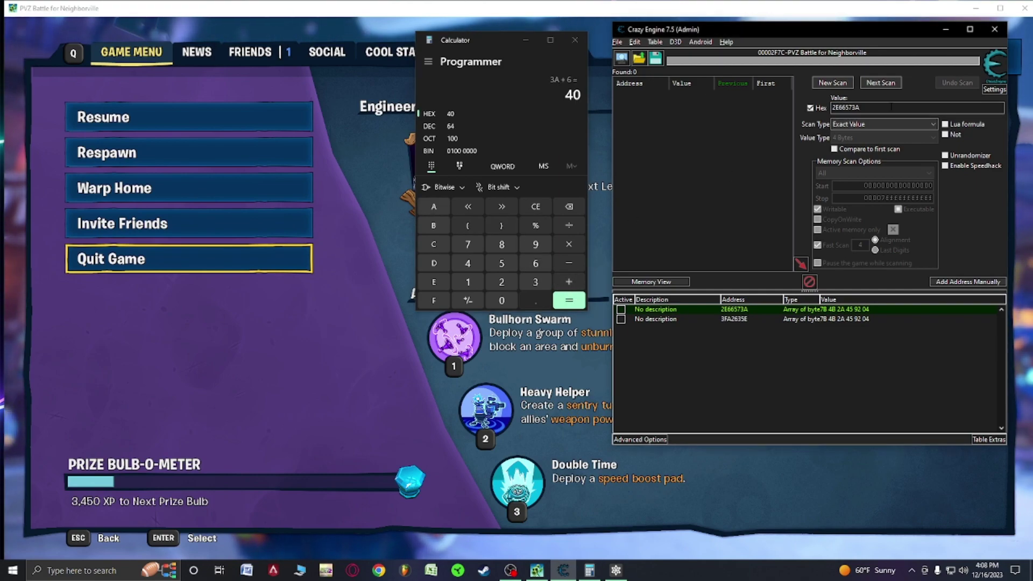
text(0)
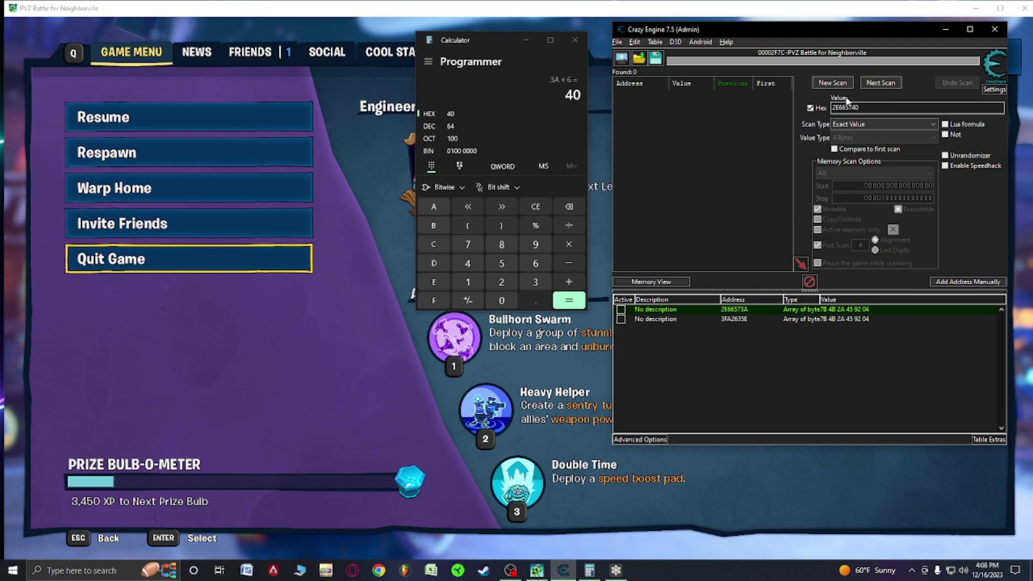
click(839, 83)
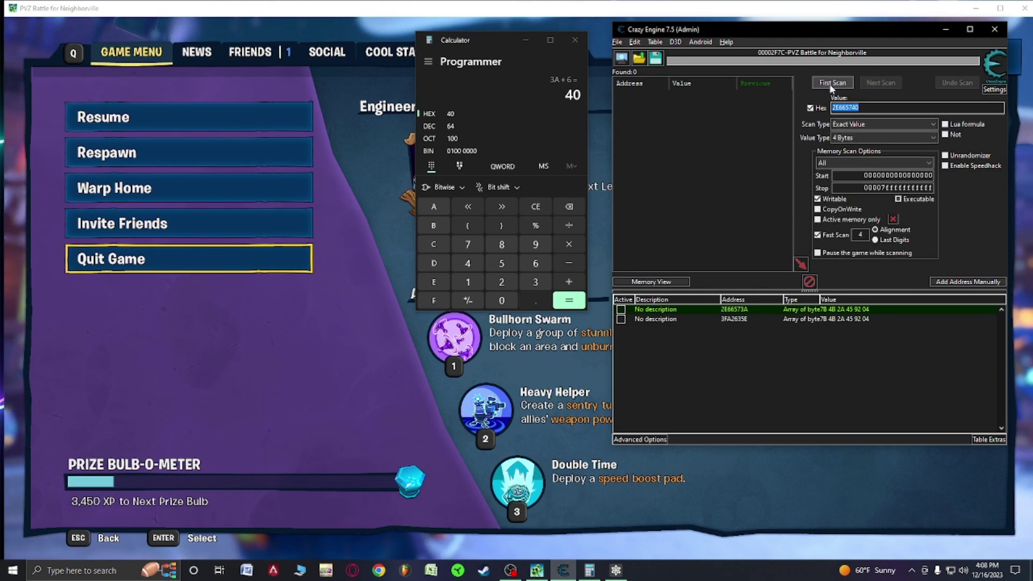
click(832, 84)
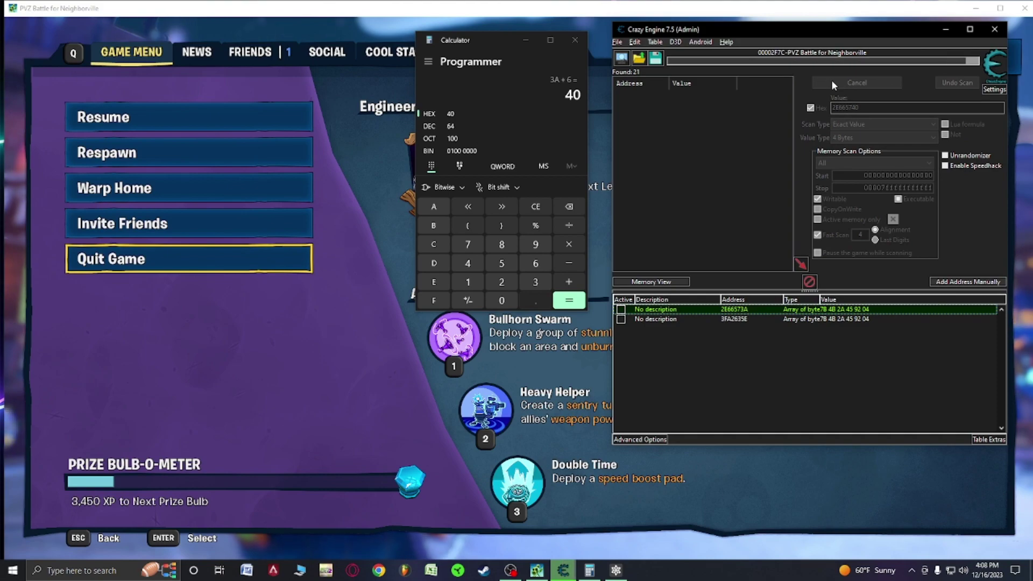
Step: Delete the two remaining records, 2E66573A and 3FA2635E, from the address list
right_click(729, 317)
click(737, 47)
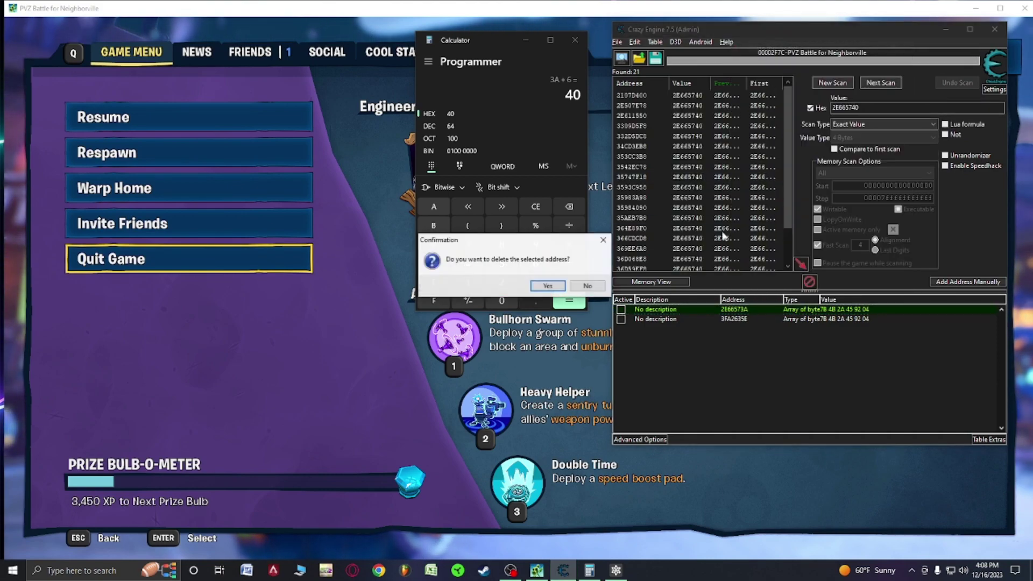
click(540, 285)
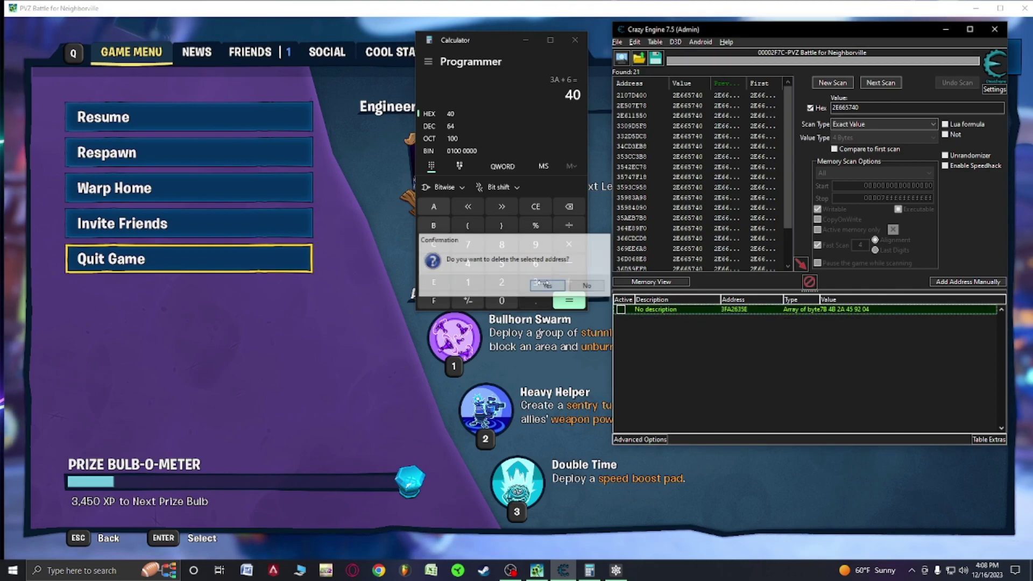
right_click(730, 308)
click(772, 46)
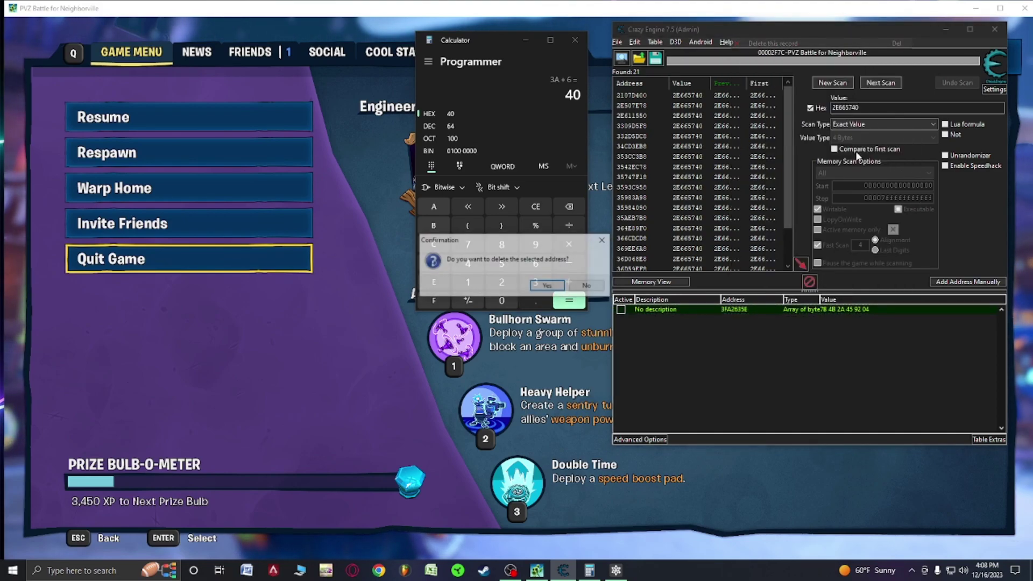
click(549, 290)
Step: Create a header named "Pea shot" in the address list, without address support
right_click(678, 353)
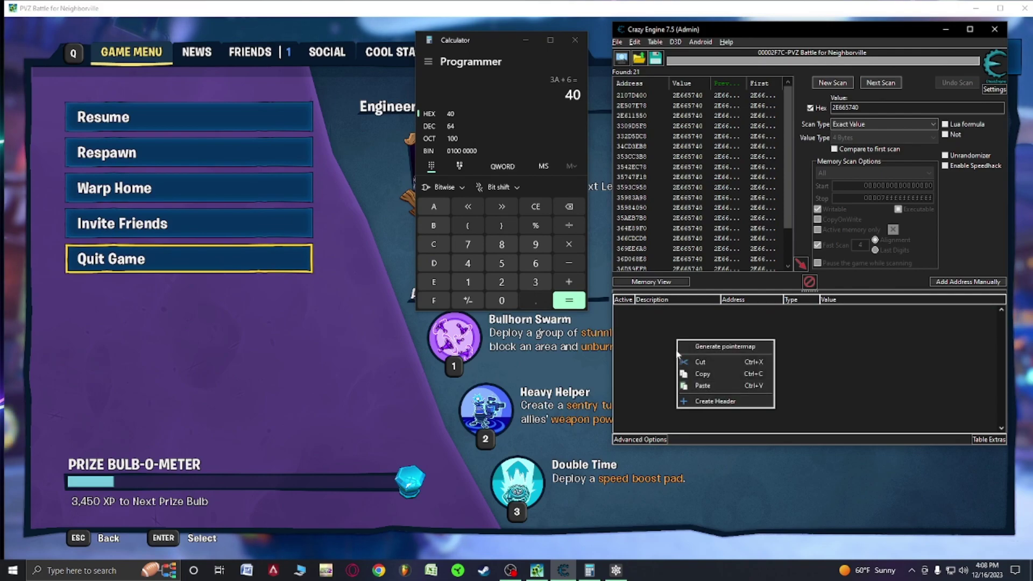
click(714, 402)
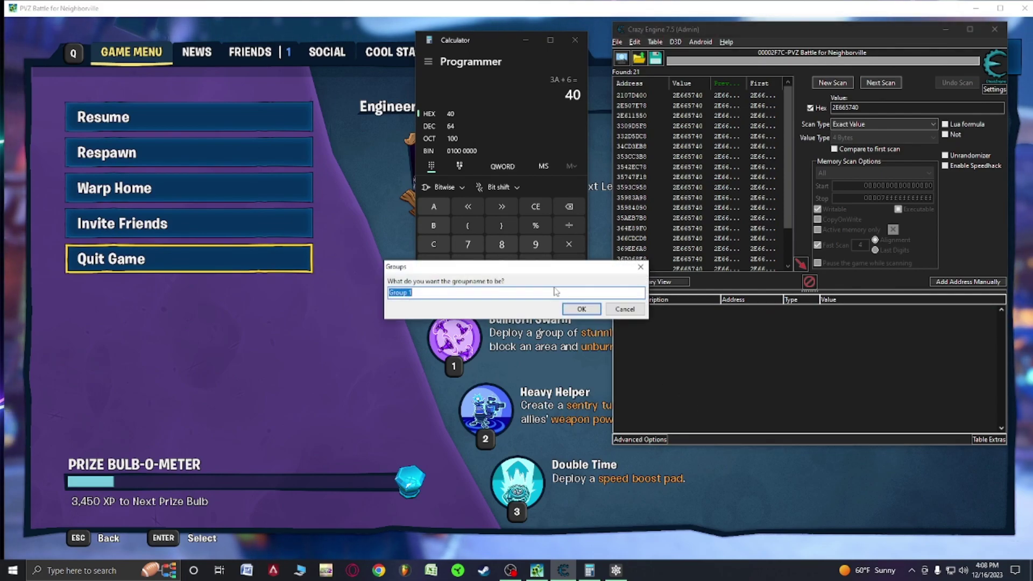
text(Pe)
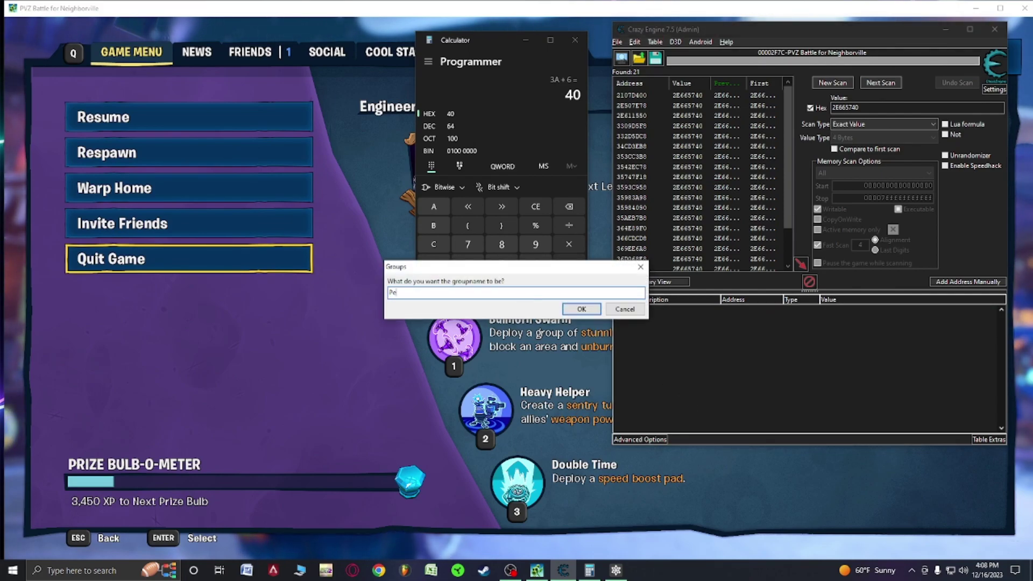
text(a shot)
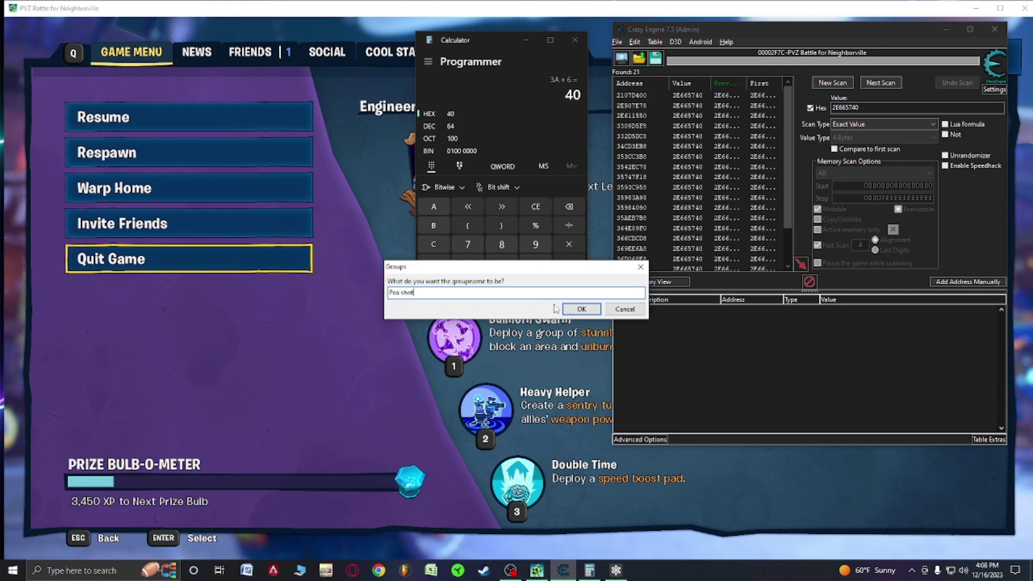
click(580, 310)
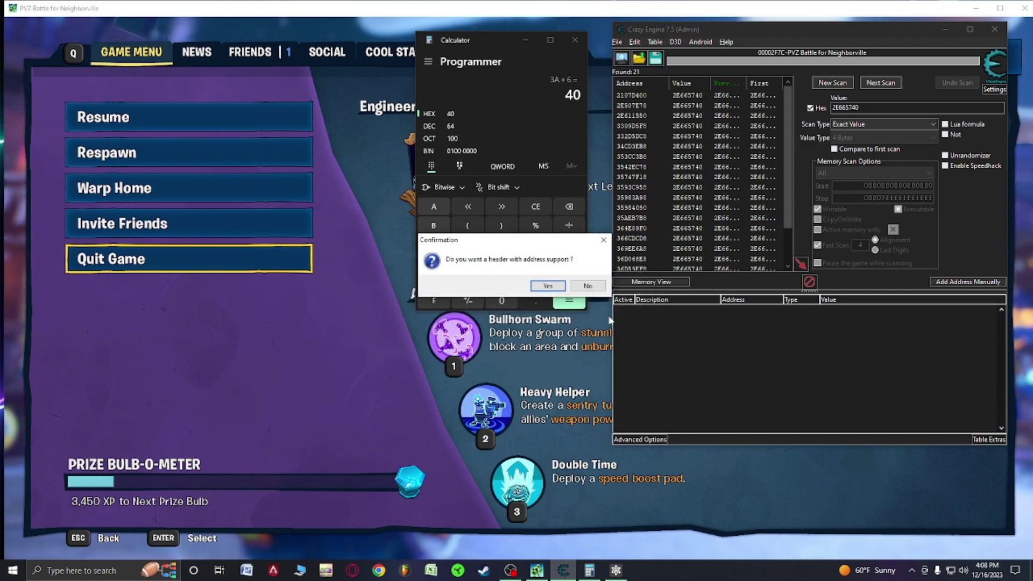
click(591, 286)
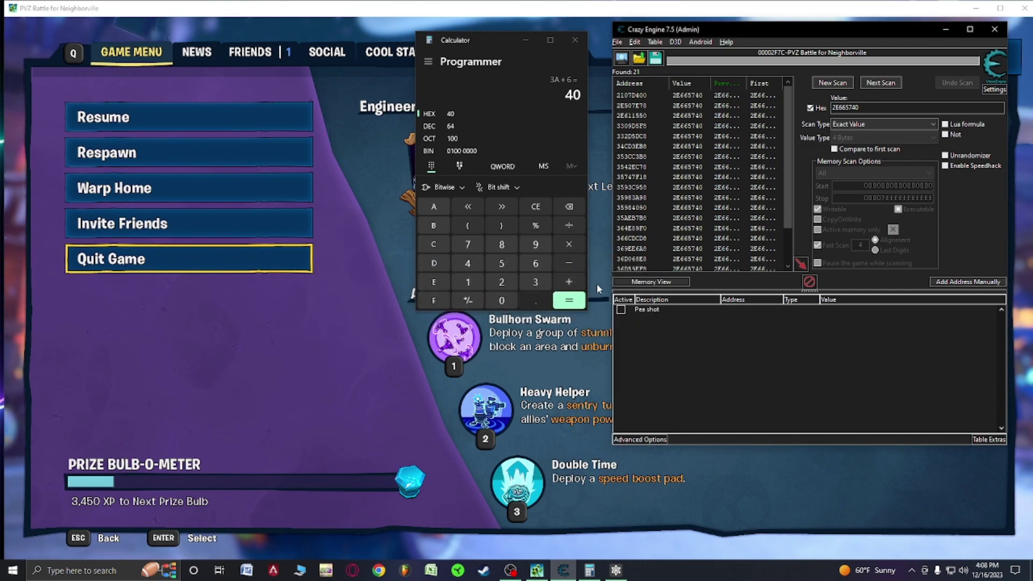
Step: Add all scan results for 2E665740 to the address list and nest them under the Pea shot header
click(655, 248)
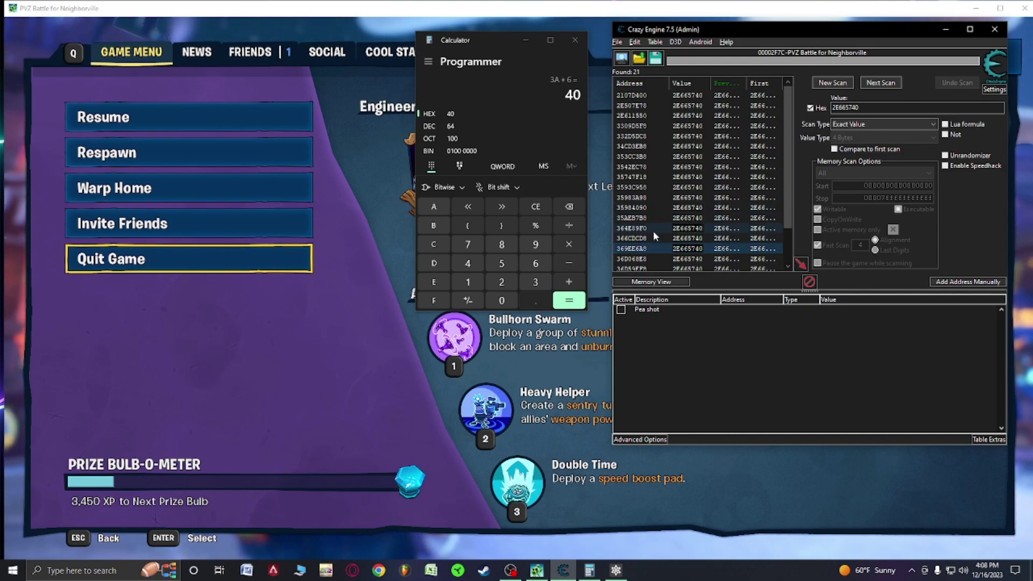
scroll(651, 238, down, 1)
click(648, 217)
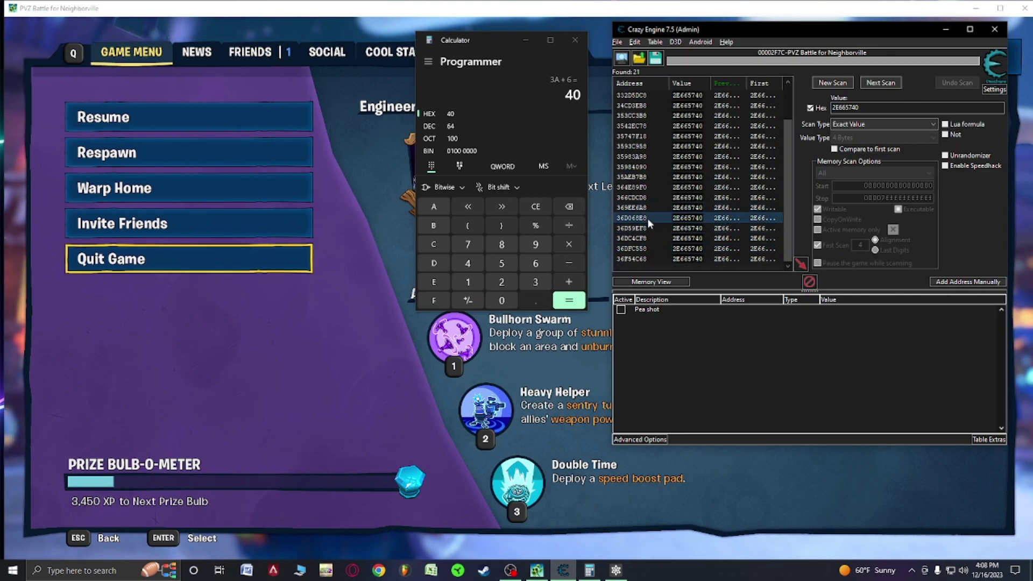
drag(647, 218, 671, 313)
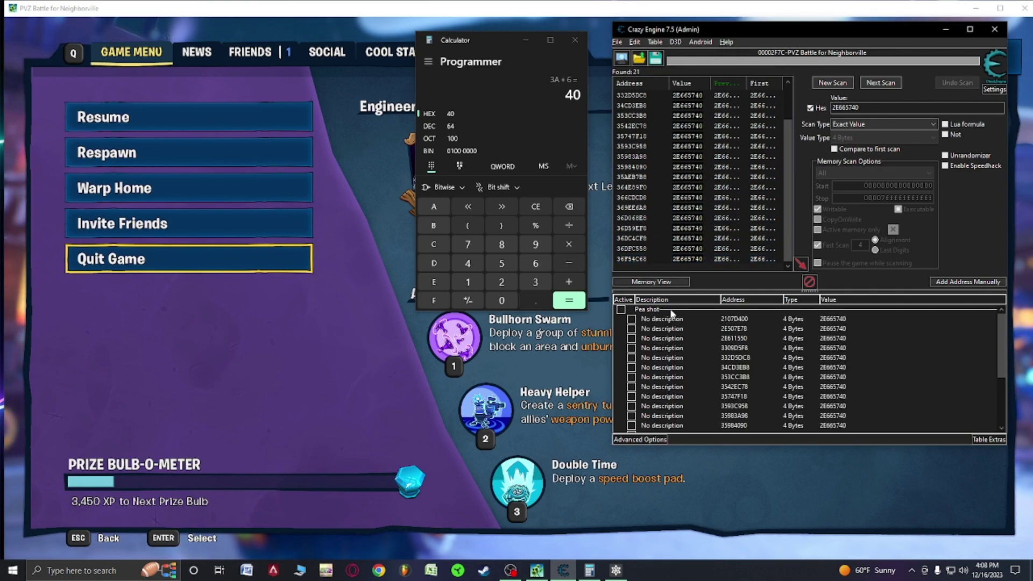
Step: Configure the Pea shot group to hide its children when deactivated, and activate the header
right_click(671, 311)
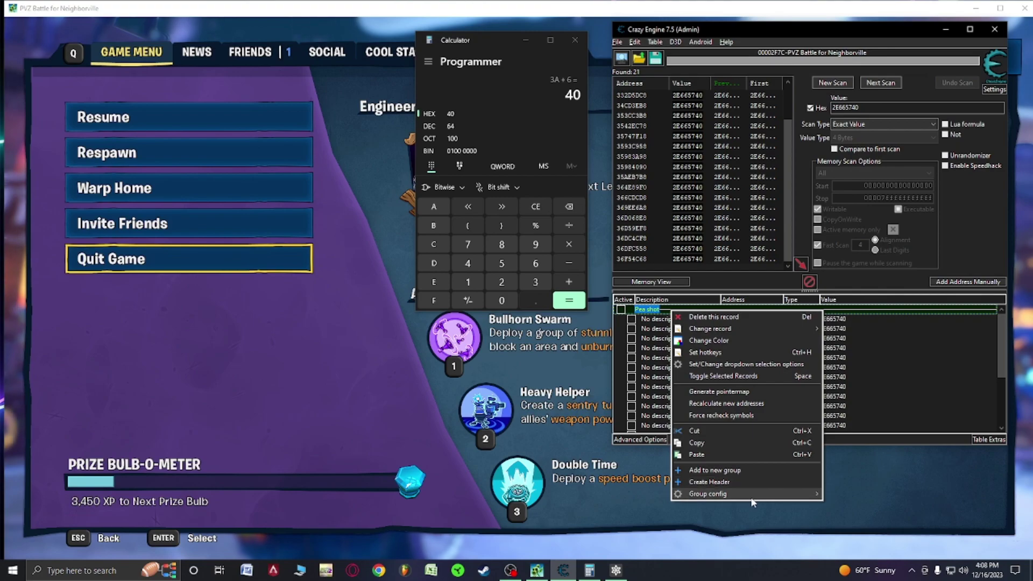
mouse_move(797, 497)
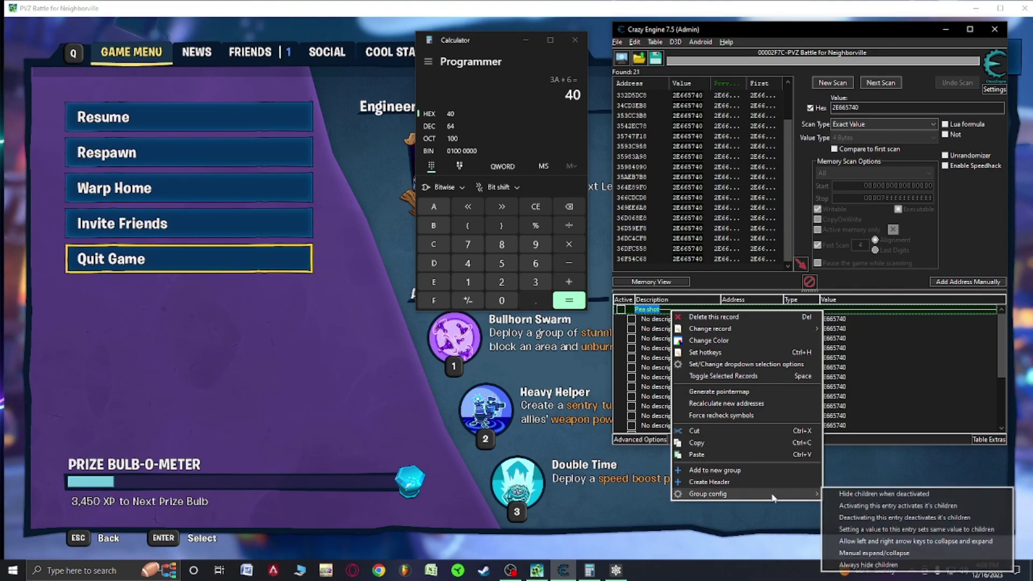
click(845, 495)
click(621, 309)
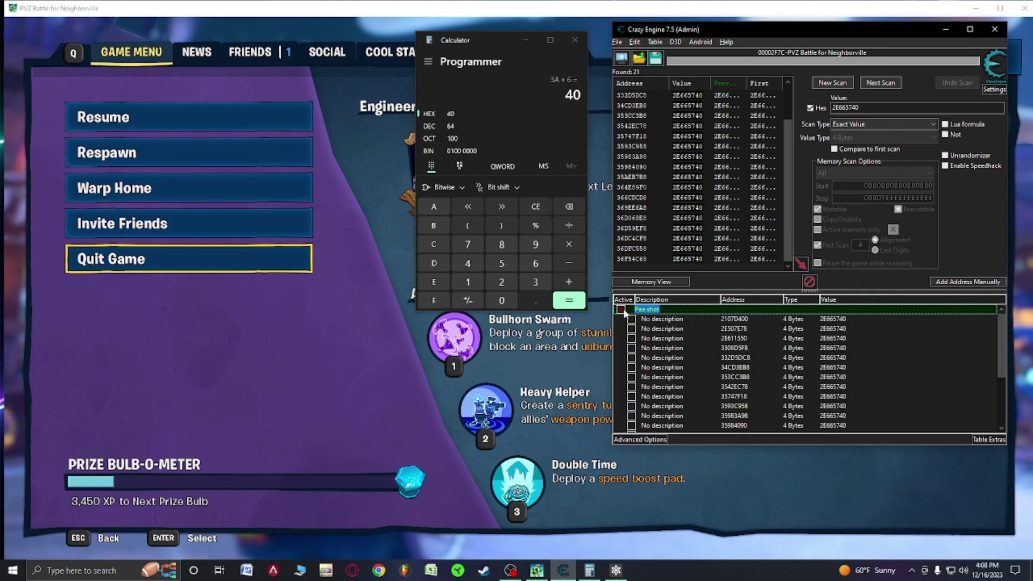
Step: Review the addresses and values nested under Pea shot, and deactivate the header to hide its children
scroll(656, 359, down, 3)
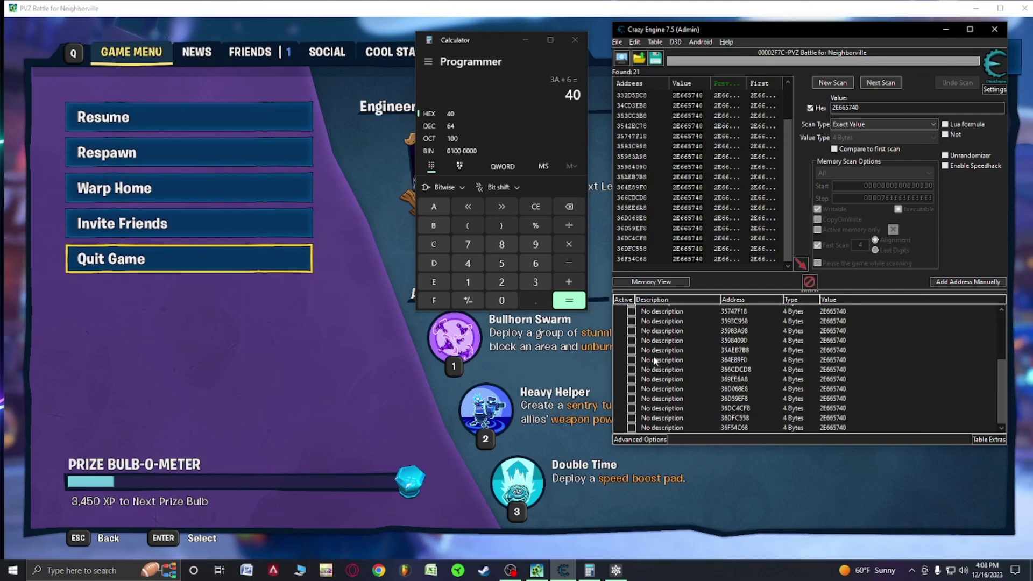
scroll(653, 359, up, 3)
scroll(838, 402, down, 3)
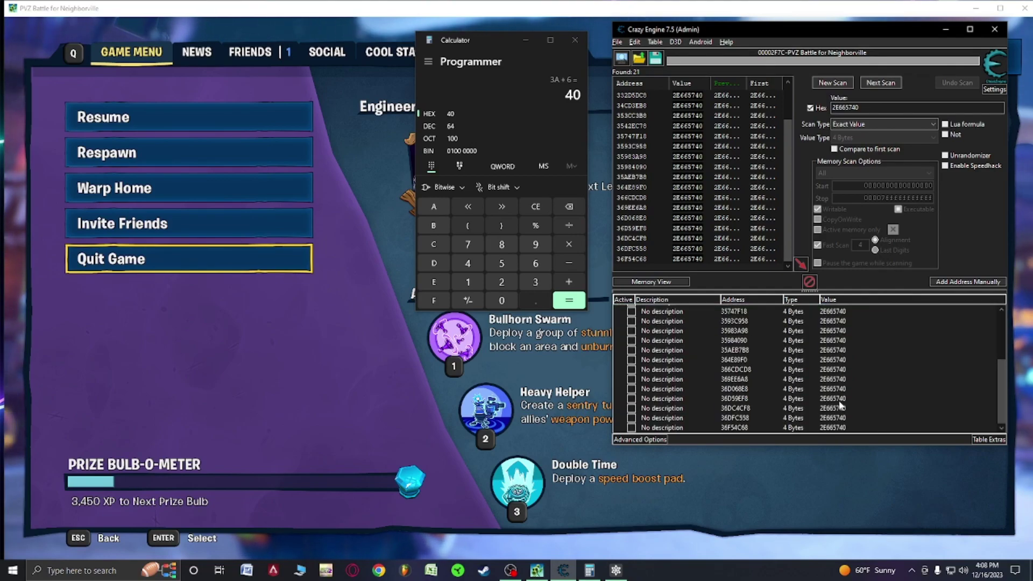
scroll(827, 430, up, 3)
scroll(827, 393, down, 3)
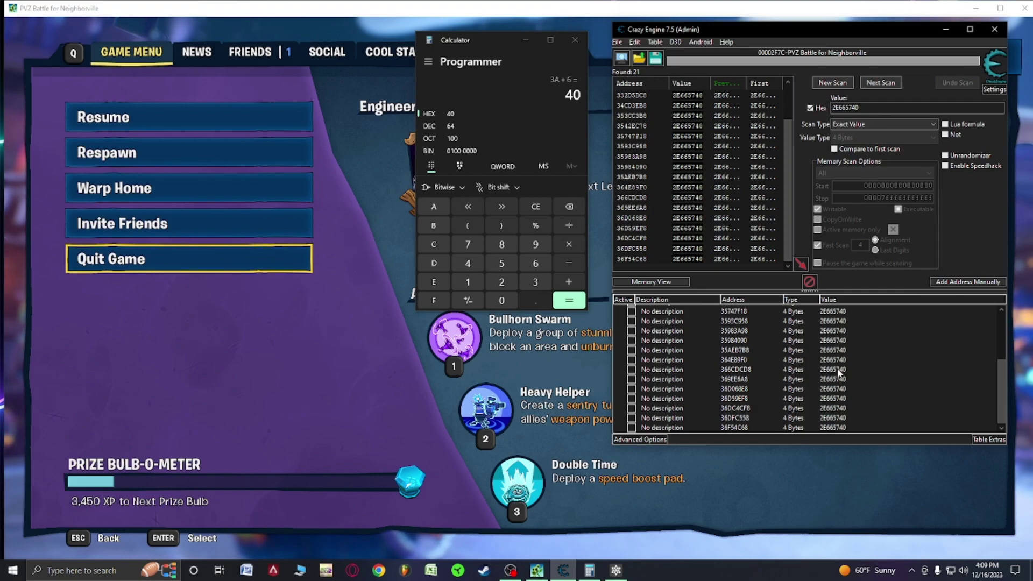
scroll(805, 389, up, 1)
scroll(805, 387, down, 1)
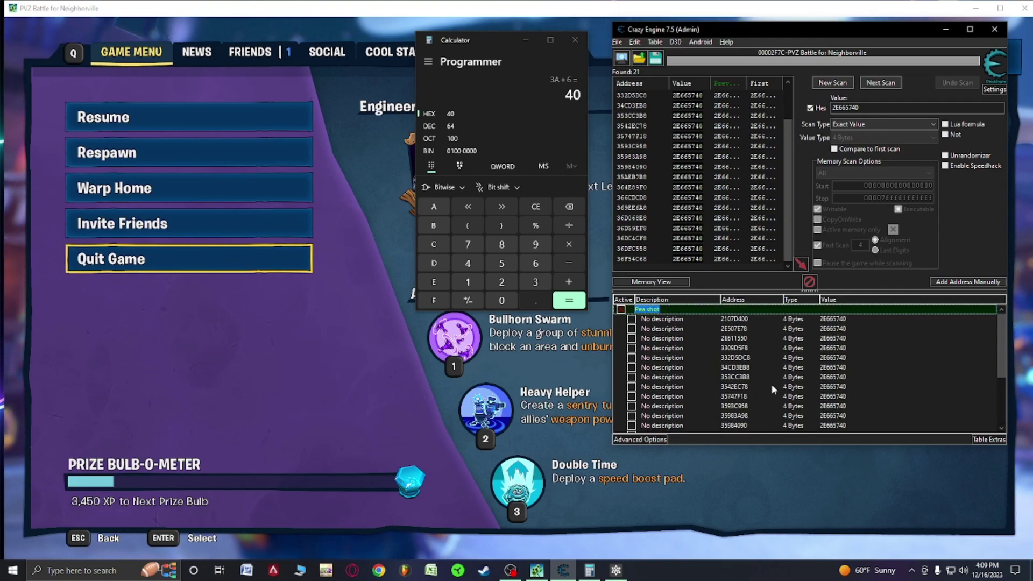
scroll(761, 392, up, 3)
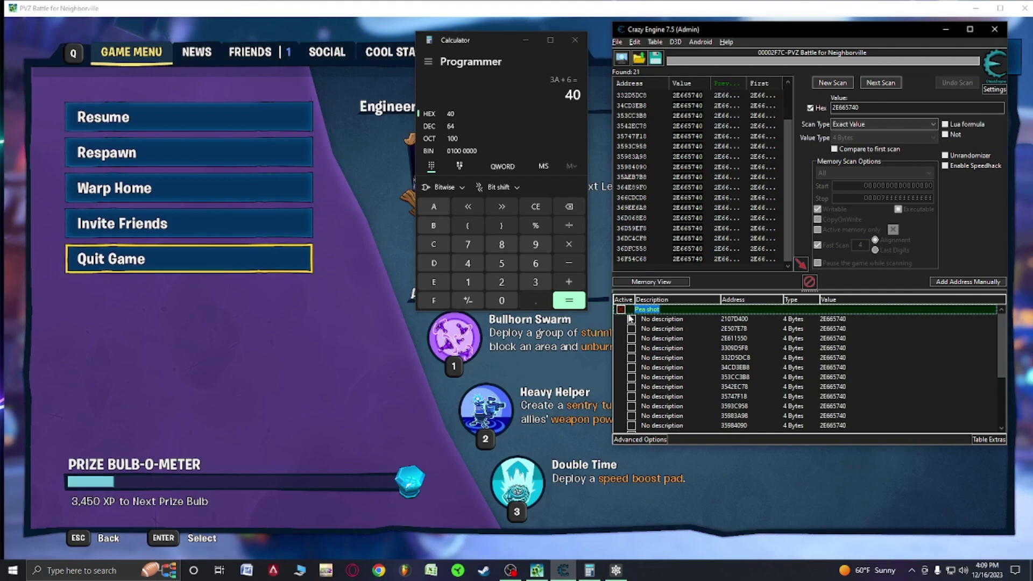
click(622, 311)
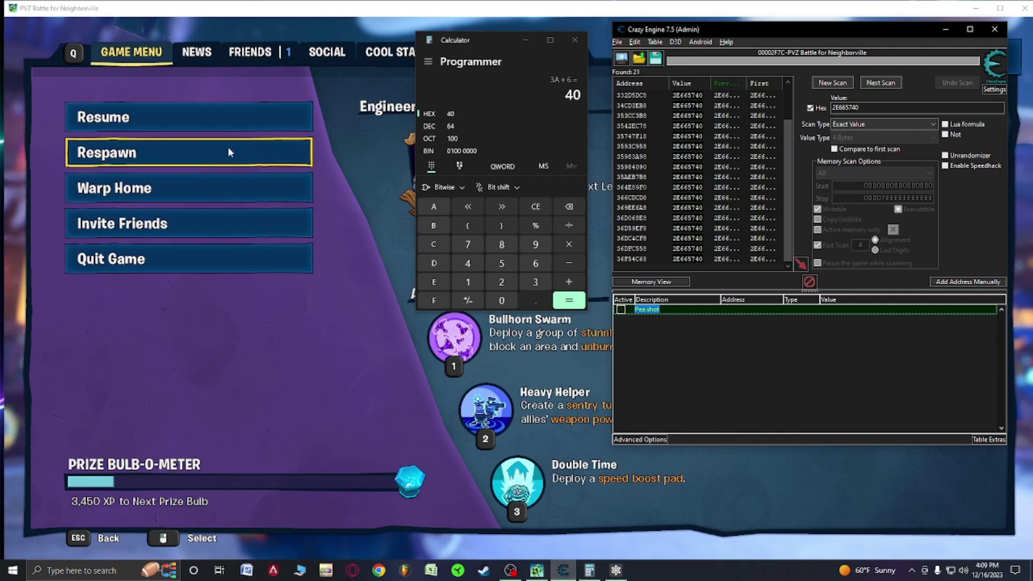
Step: Switch to Frosty Editor and replace the Data Explorer search filter with "Engineer"
key(alt+Tab)
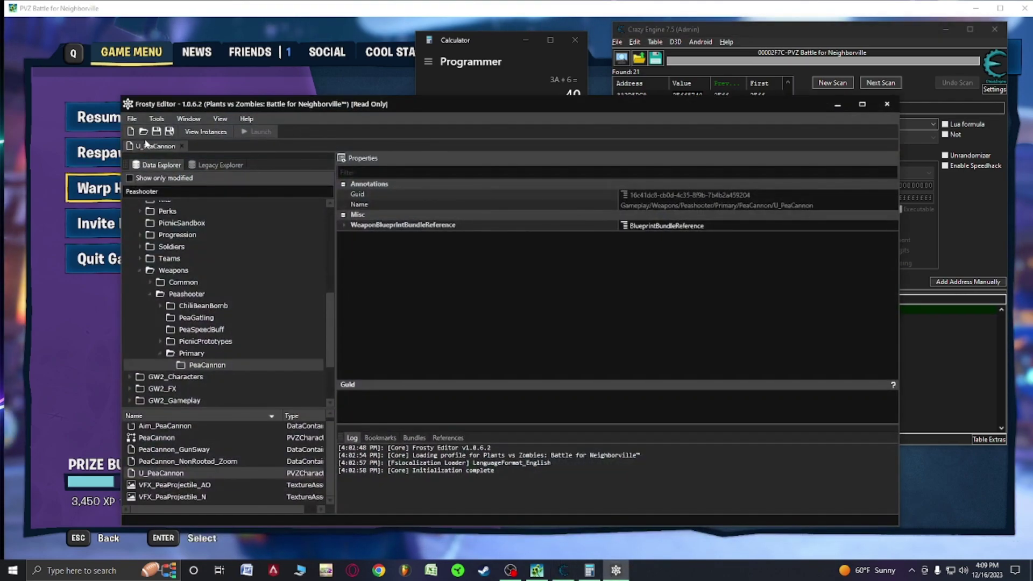
key(ctrl+a)
key(BackSpace)
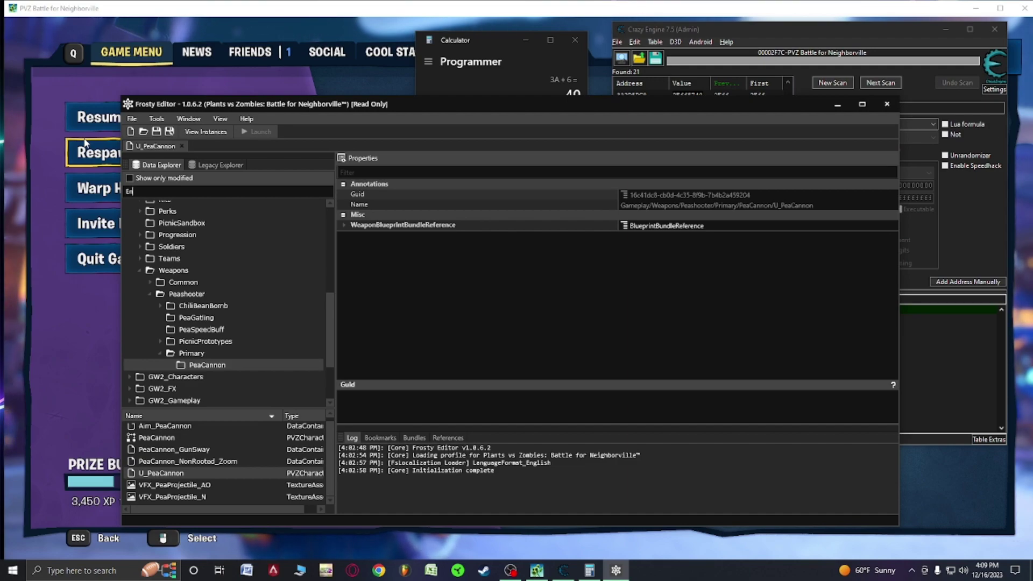
text(Engl)
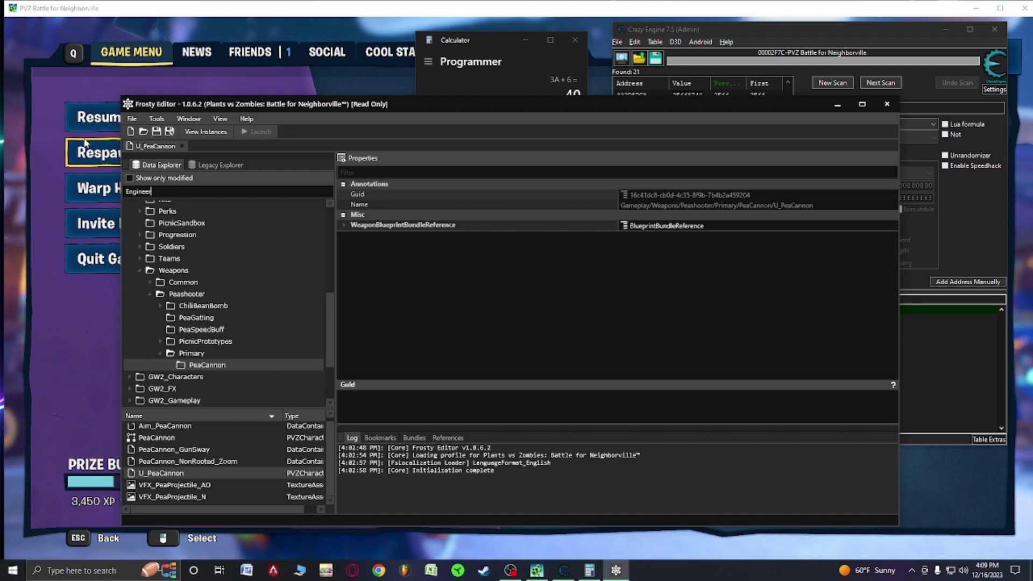
text(neer)
key(Return)
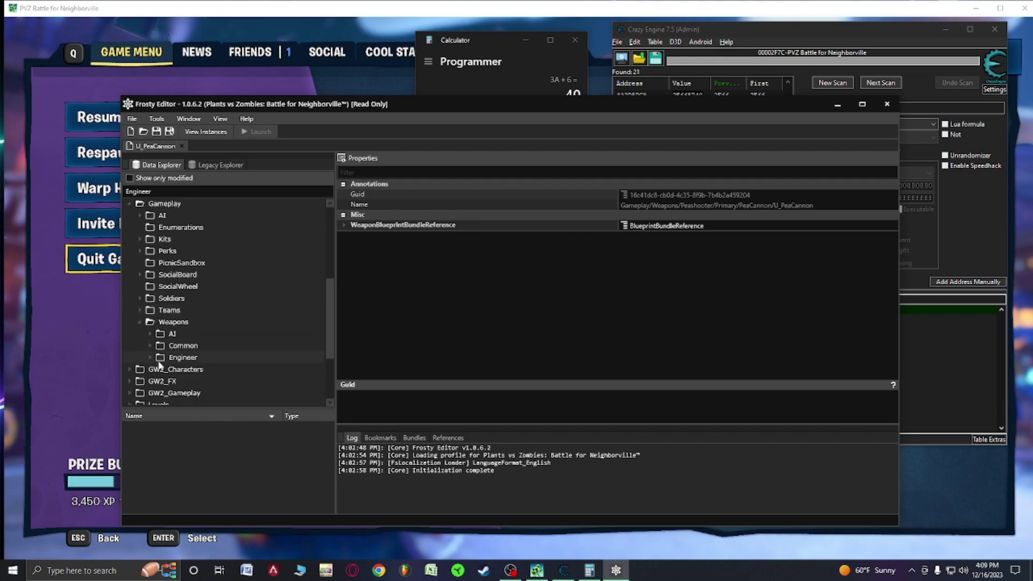
Step: Open the U_EngineerGrenadeLauncher asset from Weapons/Engineer/Primary/EngineerGrenadeLauncher
double_click(159, 358)
scroll(164, 355, down, 3)
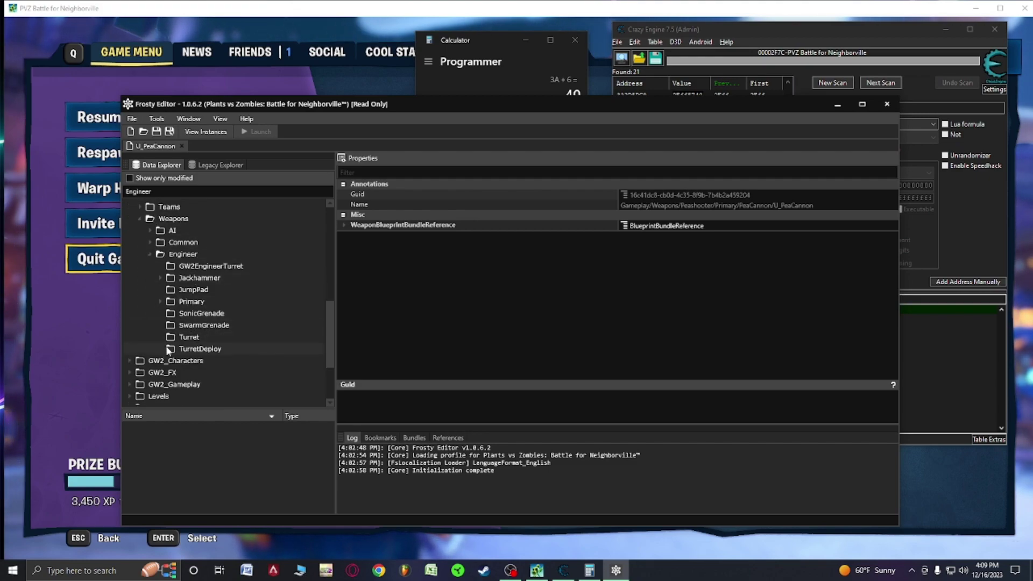
click(160, 303)
click(218, 314)
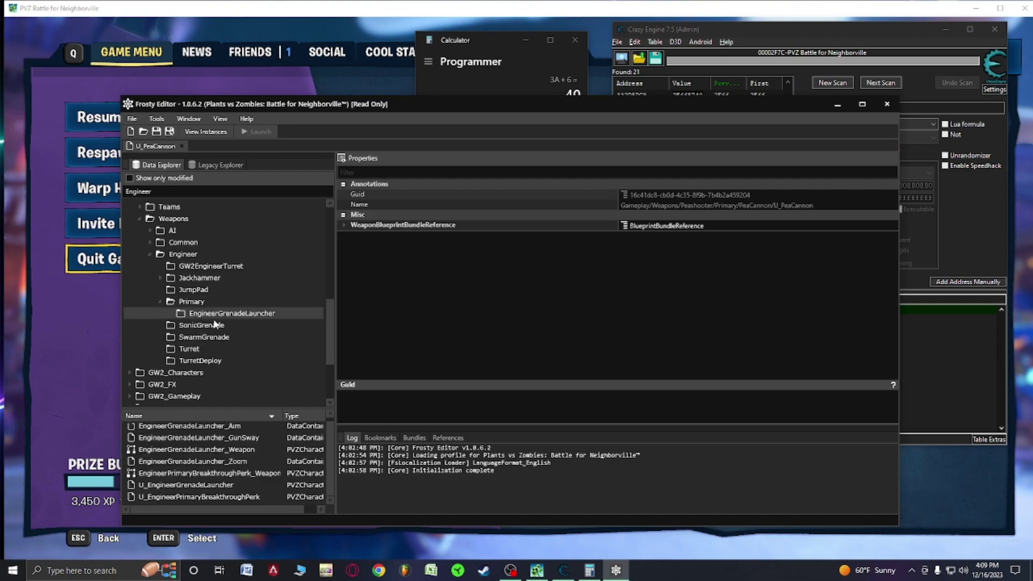
double_click(185, 485)
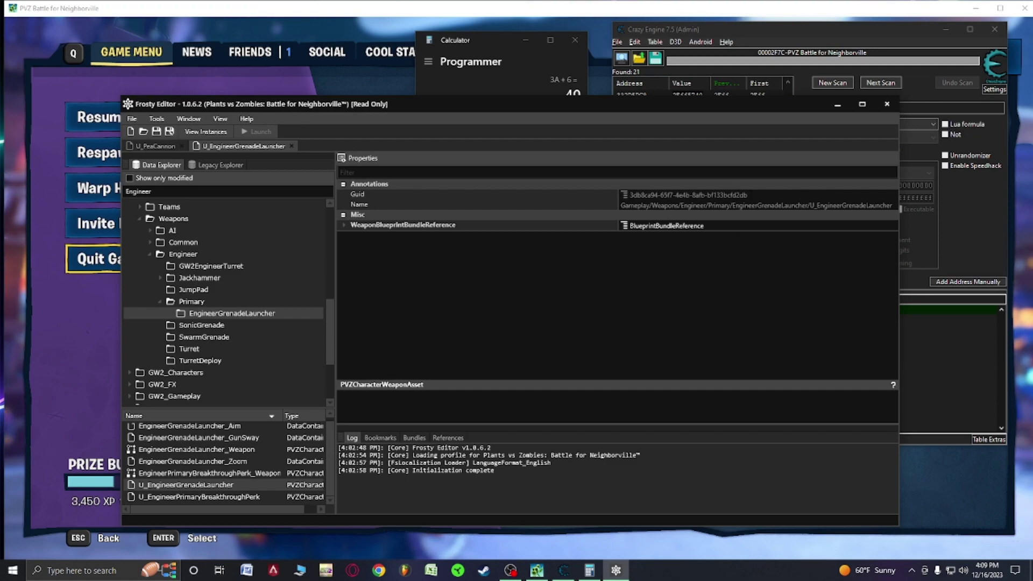
Step: Copy the last section of the asset's Guid and reset to a new scan in Crazy Engine
double_click(732, 194)
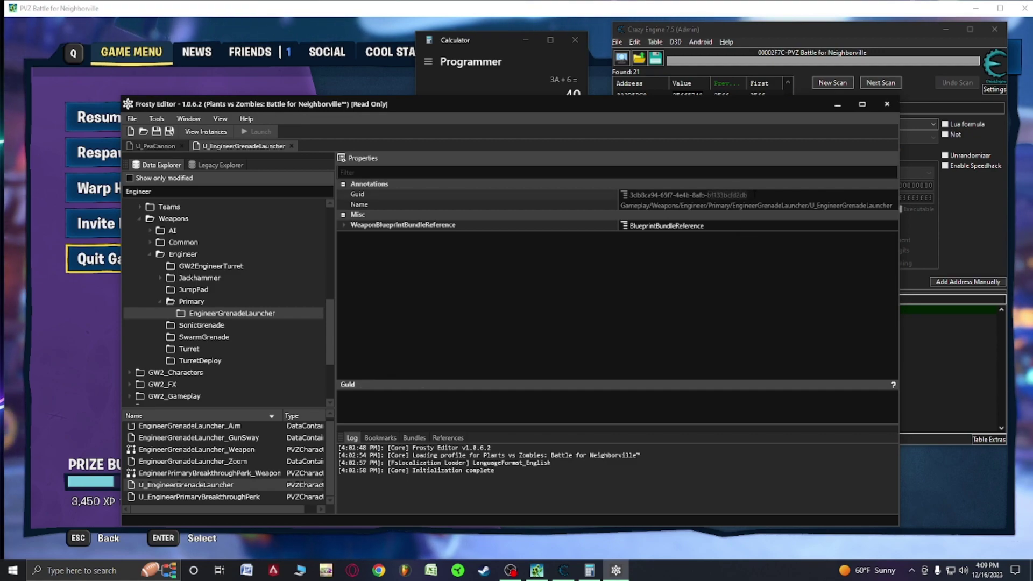
click(837, 105)
click(837, 86)
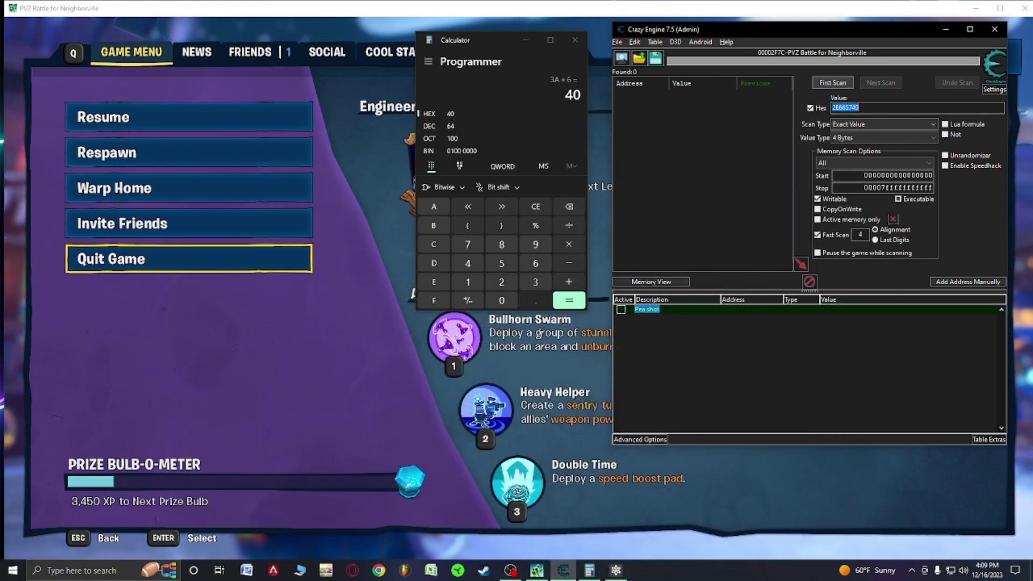
Step: Set the value type to Array of byte and run a first scan for bf133bcfd2db
click(854, 137)
click(850, 213)
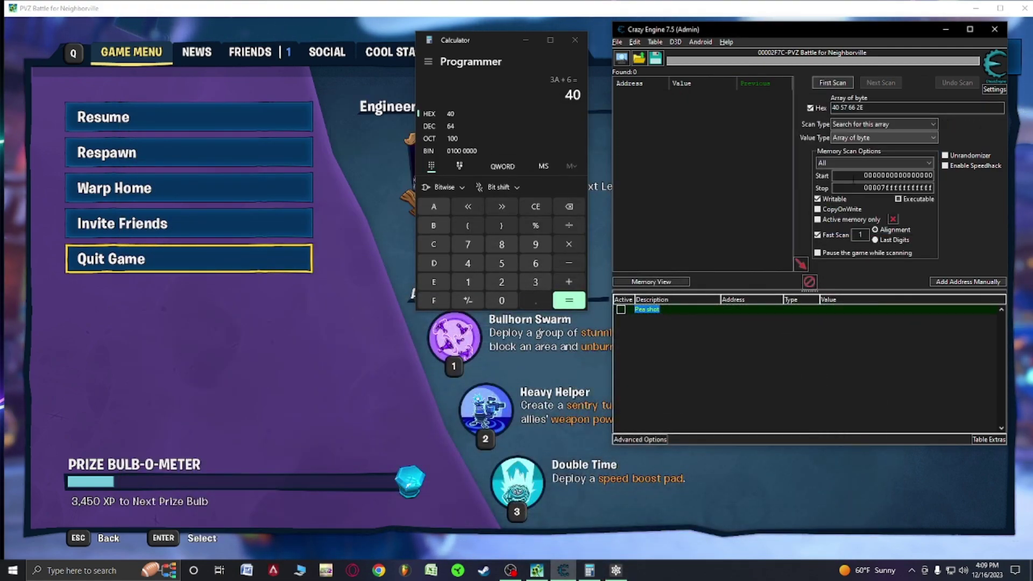
text(bf133bcfd2db)
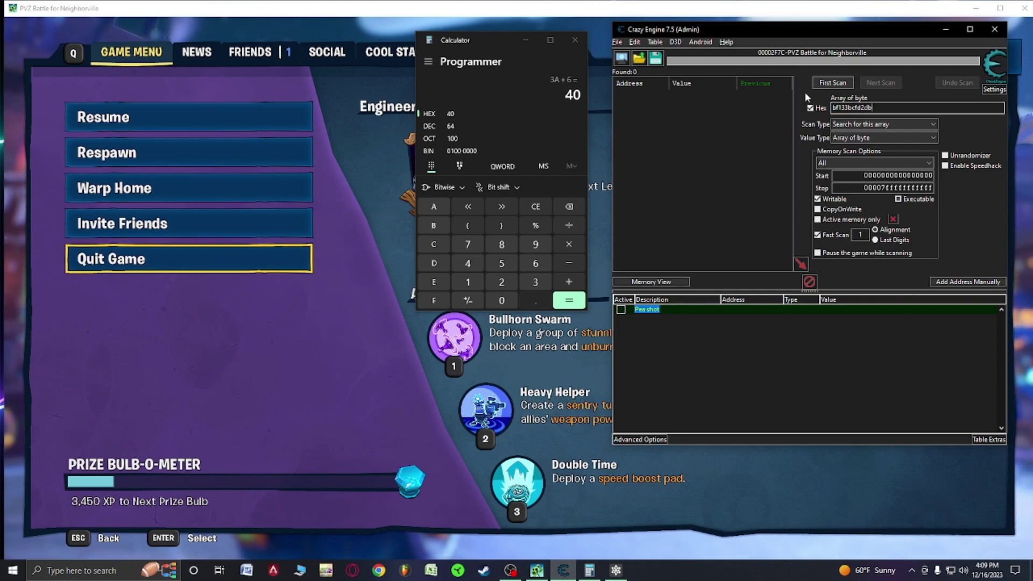
click(831, 83)
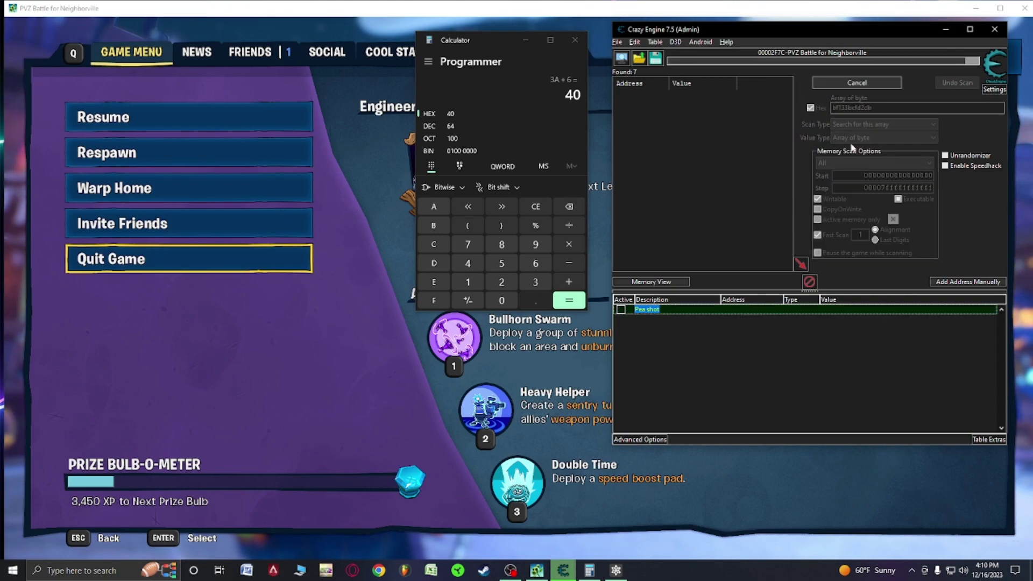
Step: Add the addresses found for the grenade launcher's Guid to the address list, one by one from 10037AAA downward
double_click(663, 95)
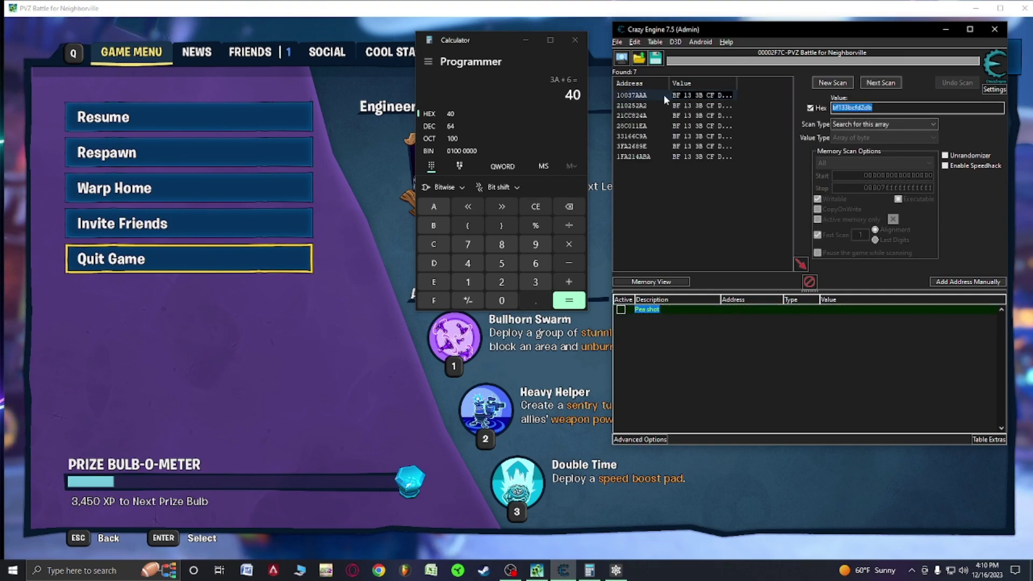
double_click(664, 103)
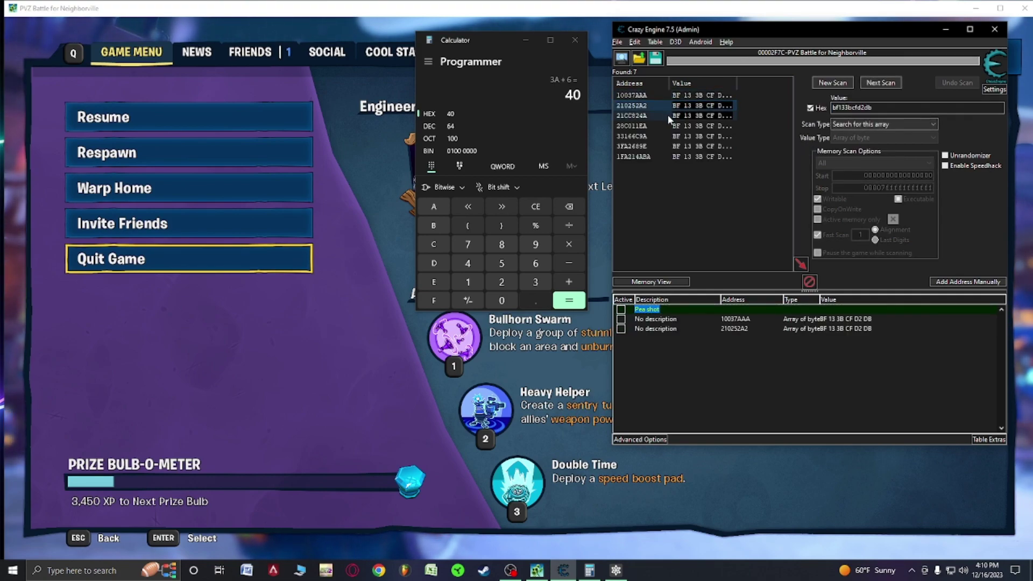
double_click(669, 116)
double_click(665, 126)
double_click(661, 139)
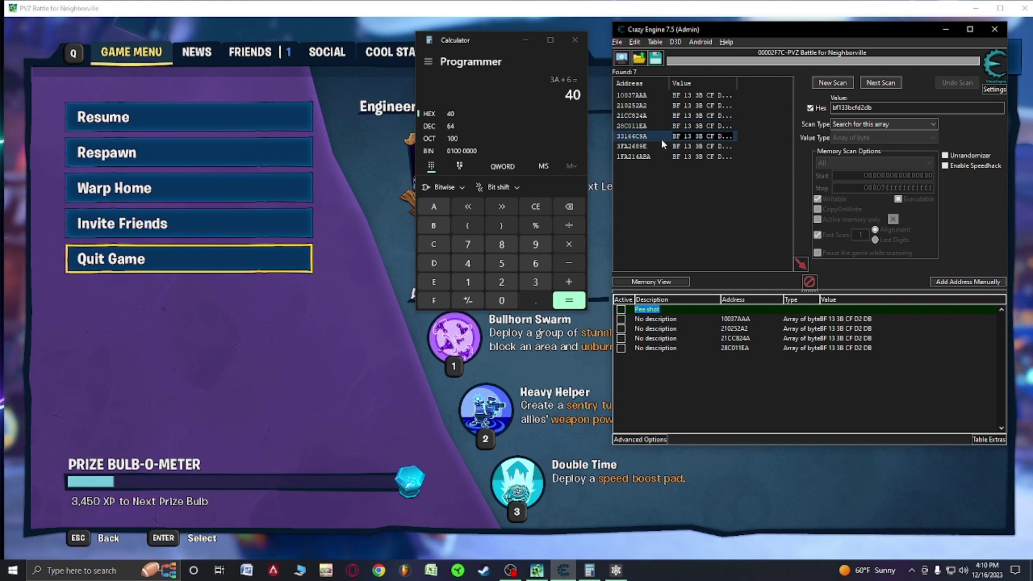
click(659, 147)
double_click(657, 147)
click(661, 156)
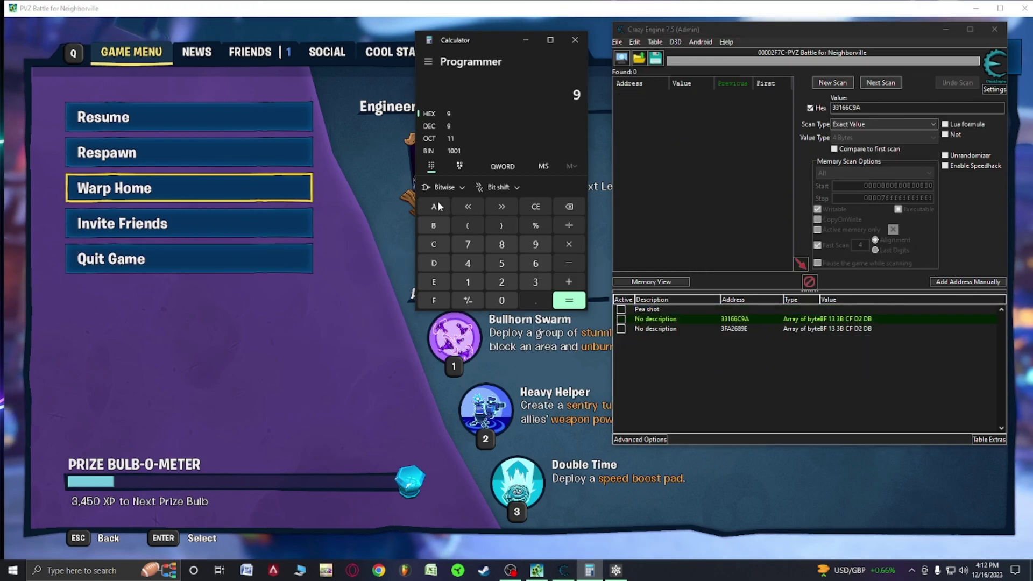
Step: Compute 9A + 6 in hexadecimal in Calculator and run a fresh first scan in Crazy Engine for 33166CA0
click(438, 204)
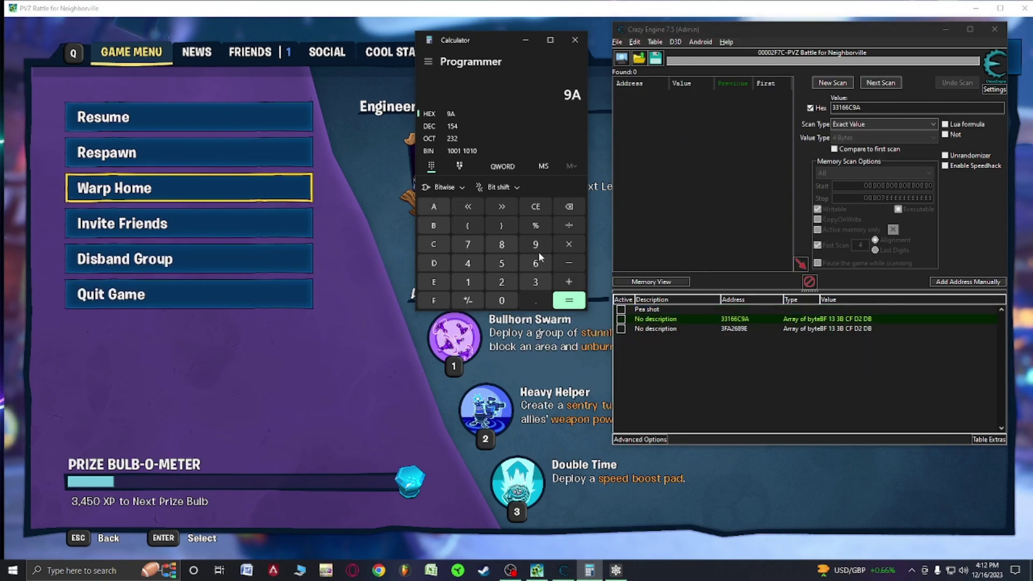
click(569, 301)
click(875, 107)
key(BackSpace)
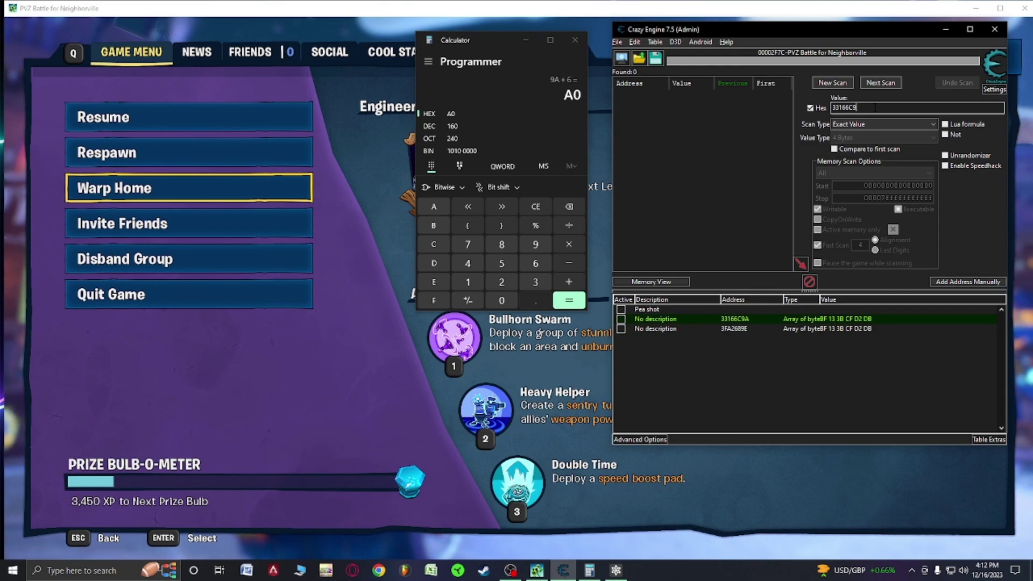
key(BackSpace)
text(A0)
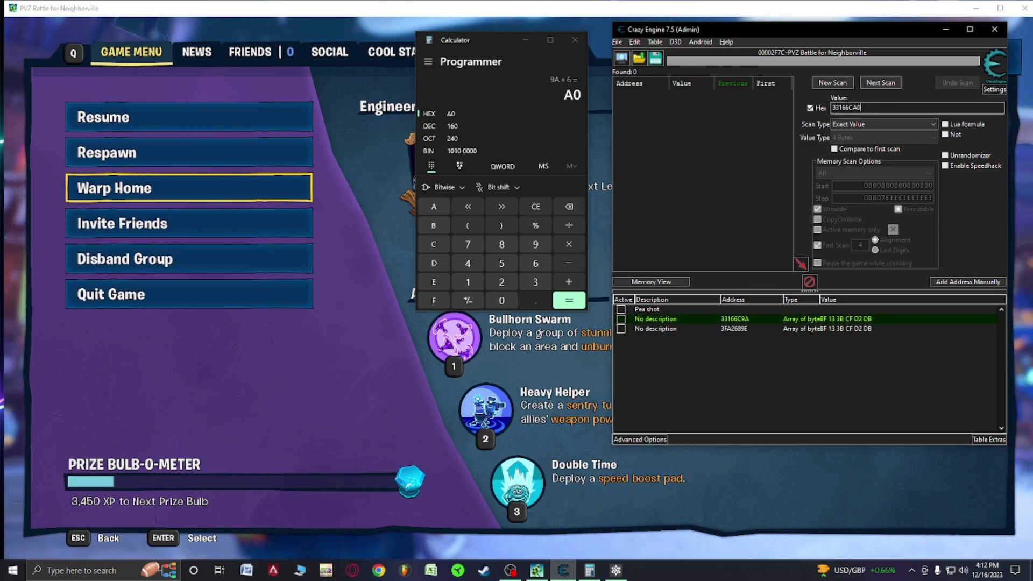
click(829, 80)
click(828, 81)
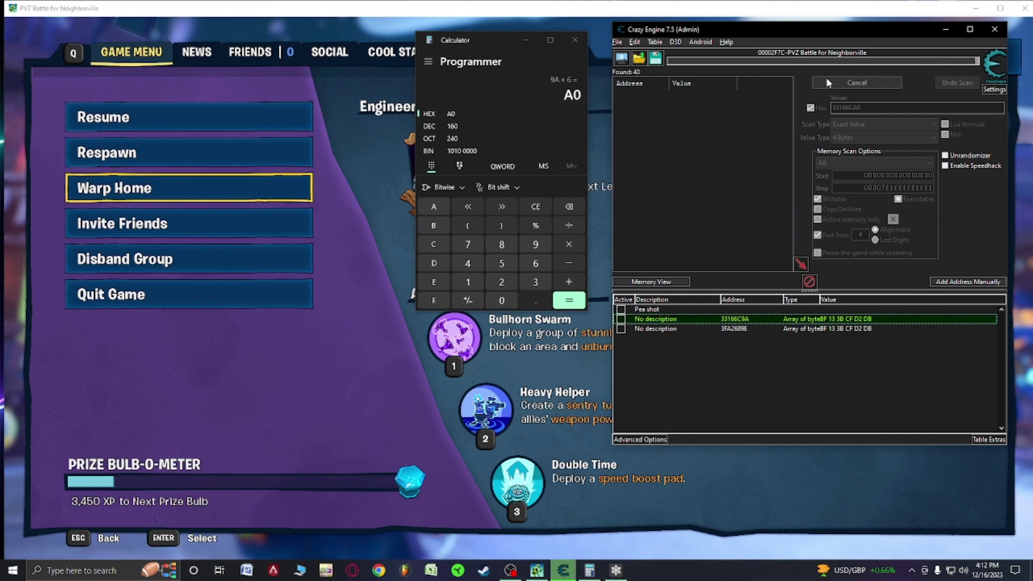
Step: Delete the two Array of byte records 33166C9A and 3FA26B9E from the address list, keeping the Pea shot header
right_click(734, 319)
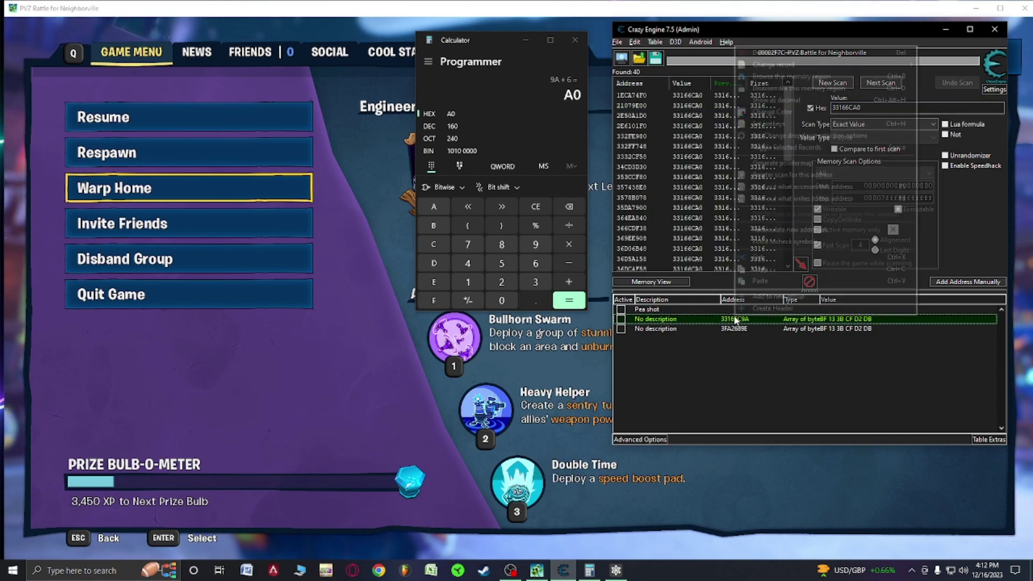
click(778, 54)
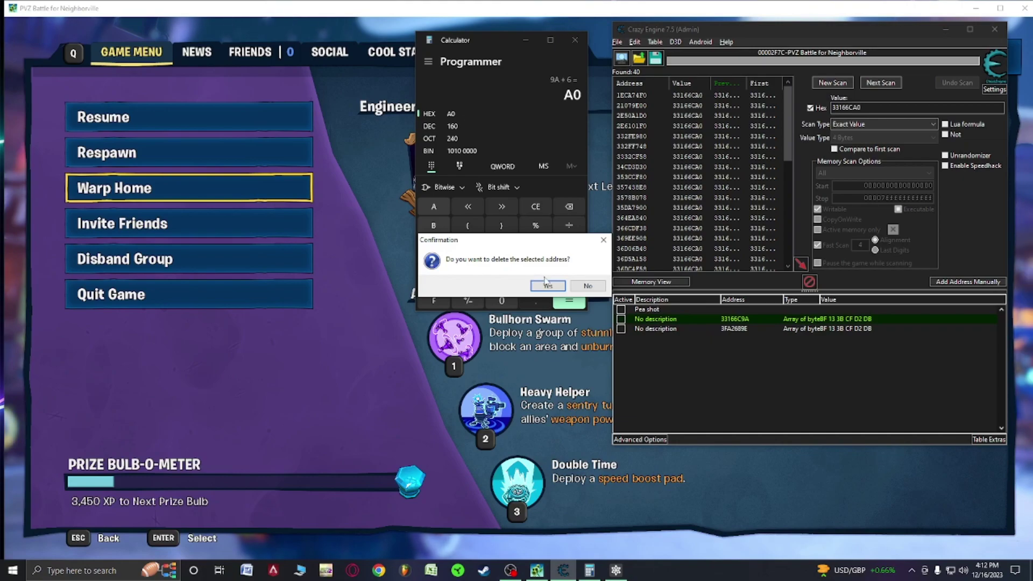
key(Return)
right_click(744, 320)
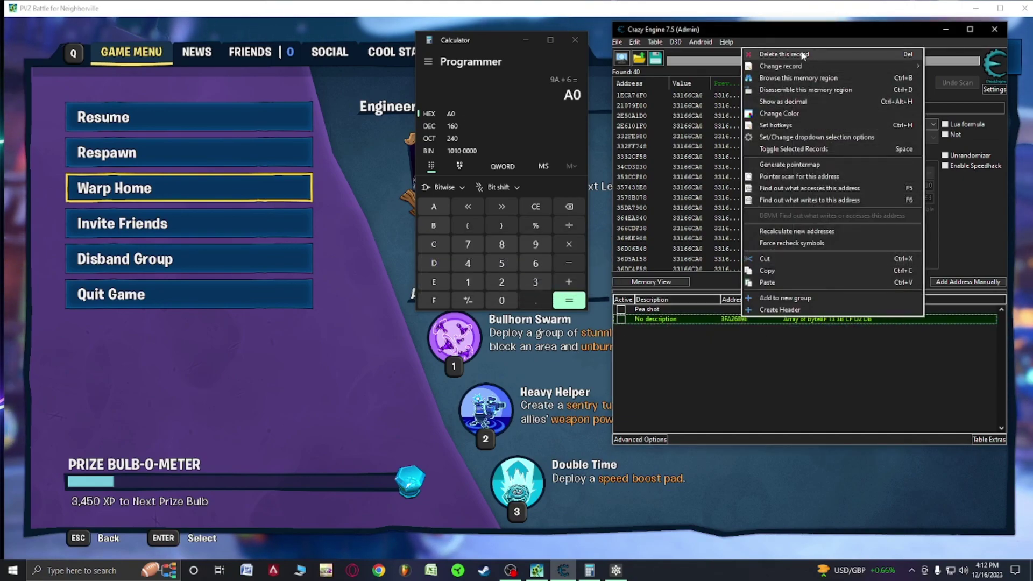
click(778, 53)
click(546, 286)
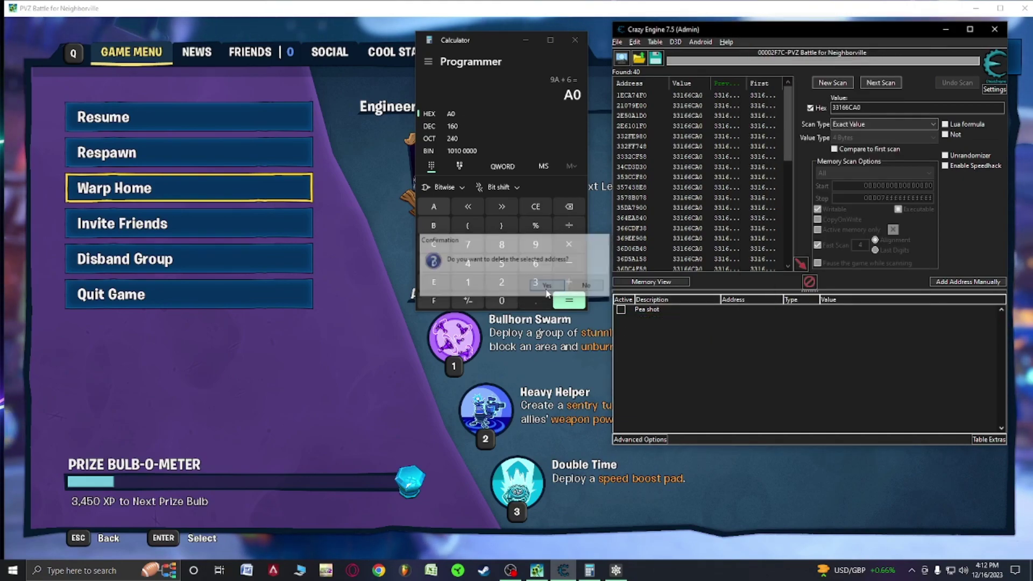
Step: Create a header named "Enginneer shot" in the address list without address support
right_click(655, 337)
click(694, 423)
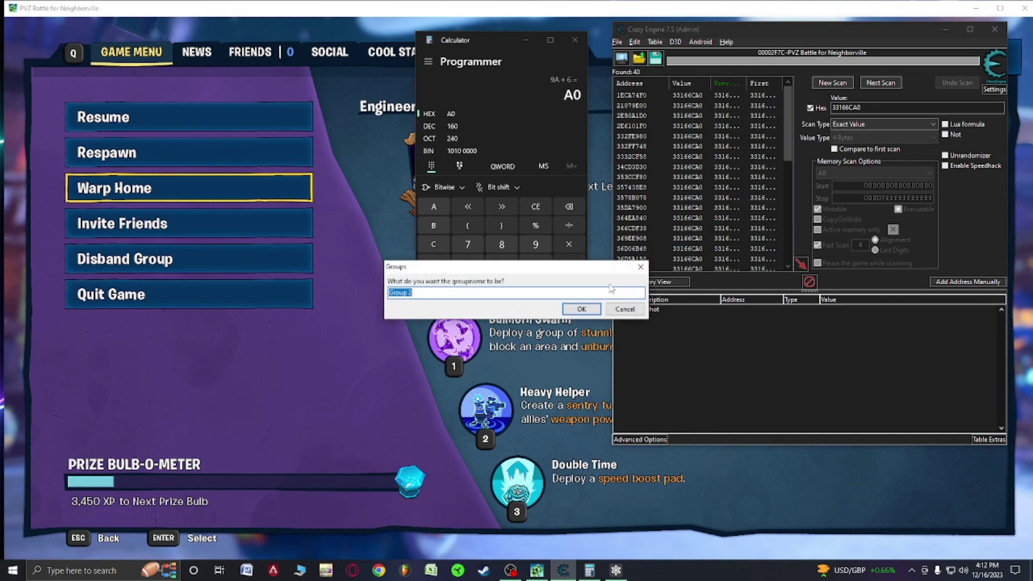
text(Engi)
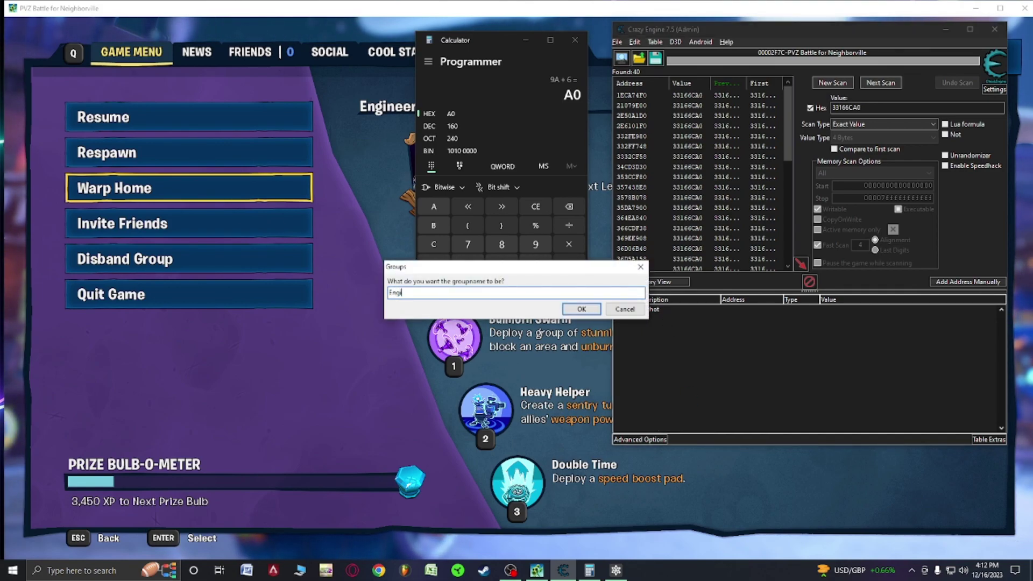
text(nne)
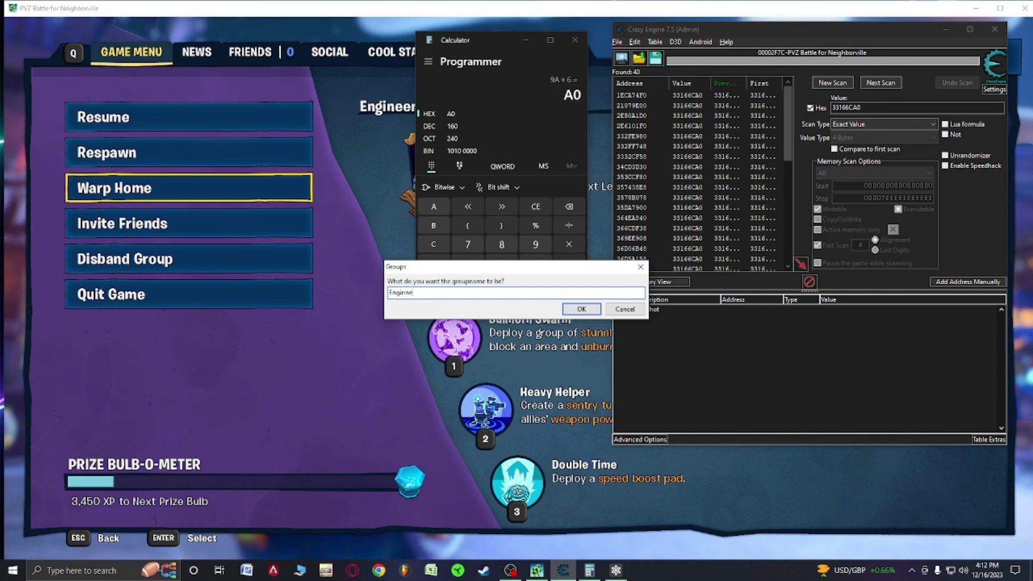
text(er shot)
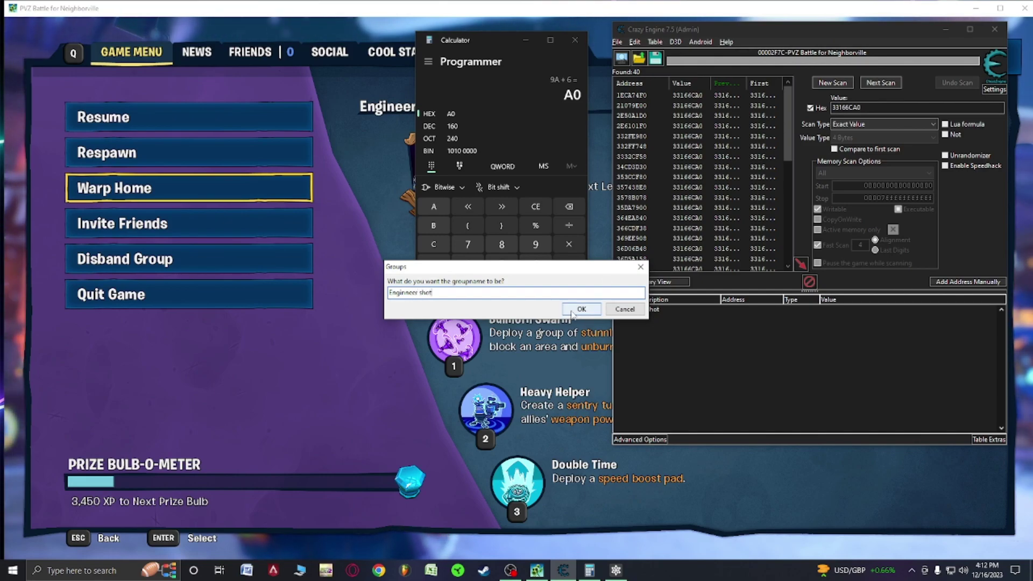
click(581, 309)
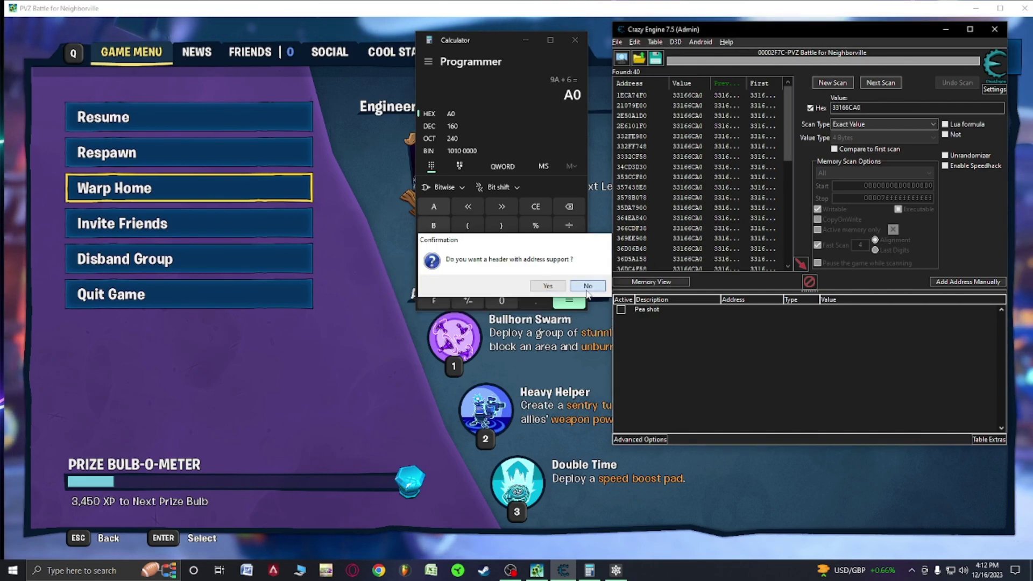
click(587, 286)
Step: Place all found 33166CA0 addresses under the Enginneer shot header and set it to hide its children when deactivated
click(660, 215)
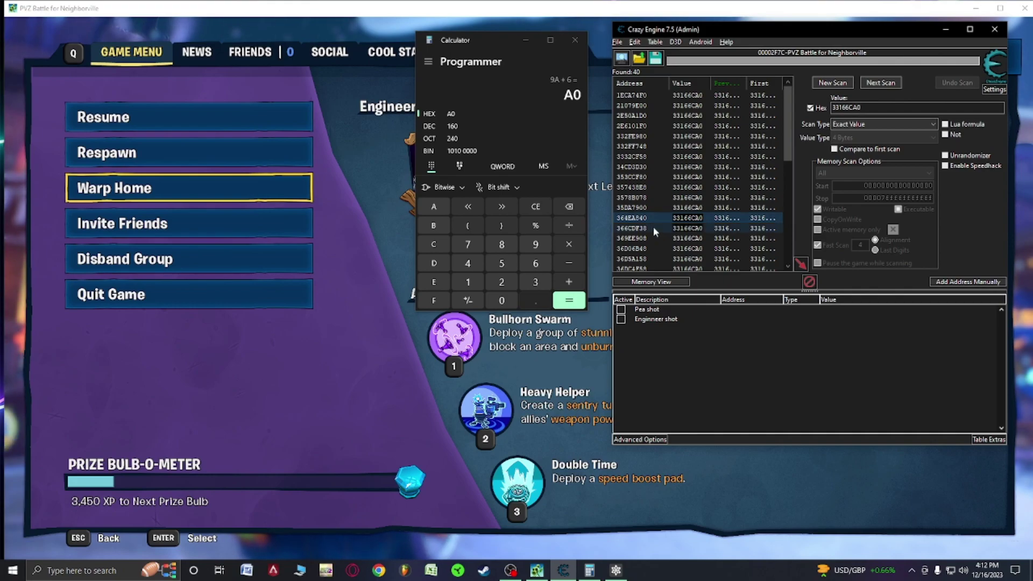
drag(653, 227, 686, 318)
right_click(686, 318)
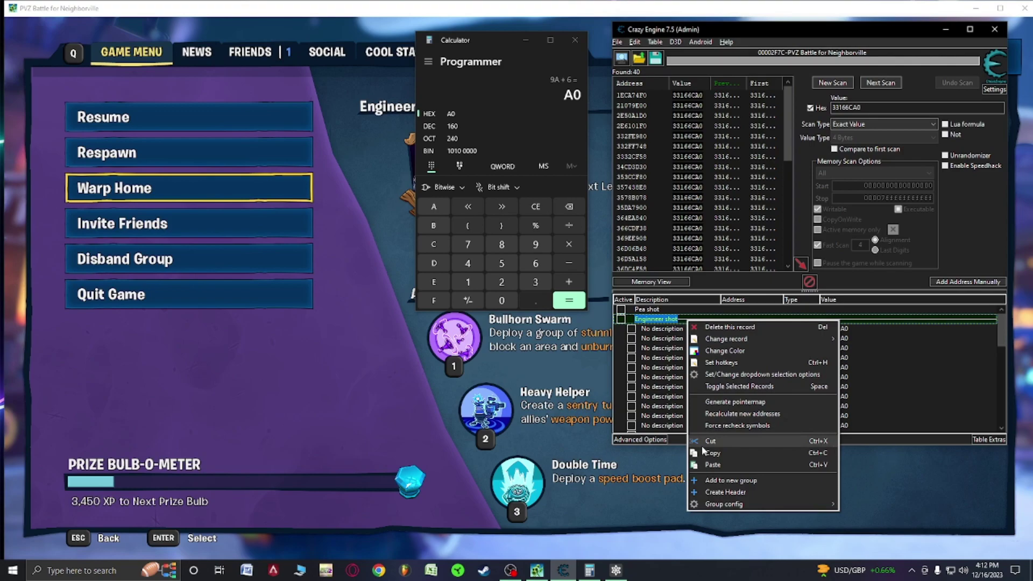
mouse_move(828, 506)
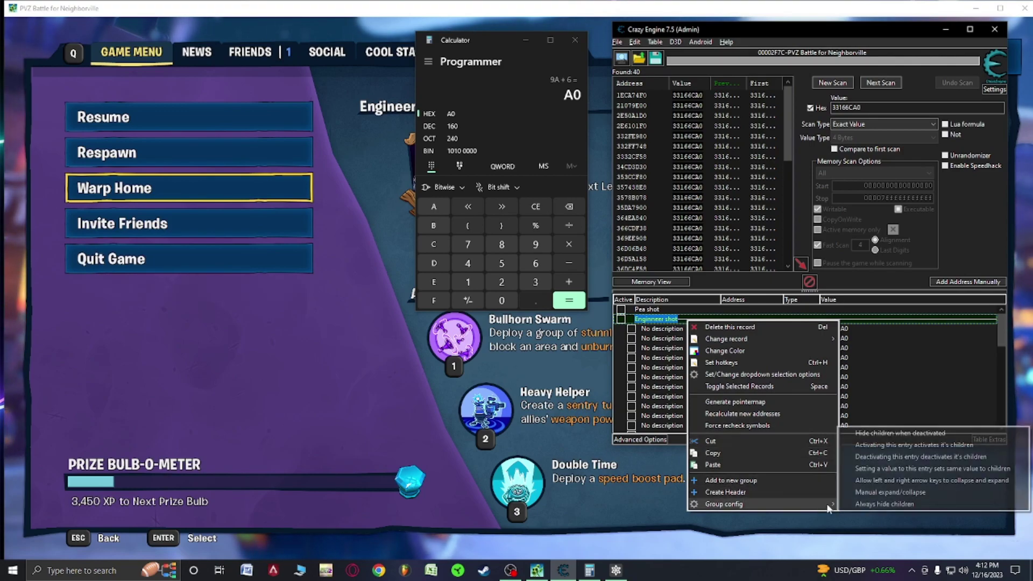
click(874, 434)
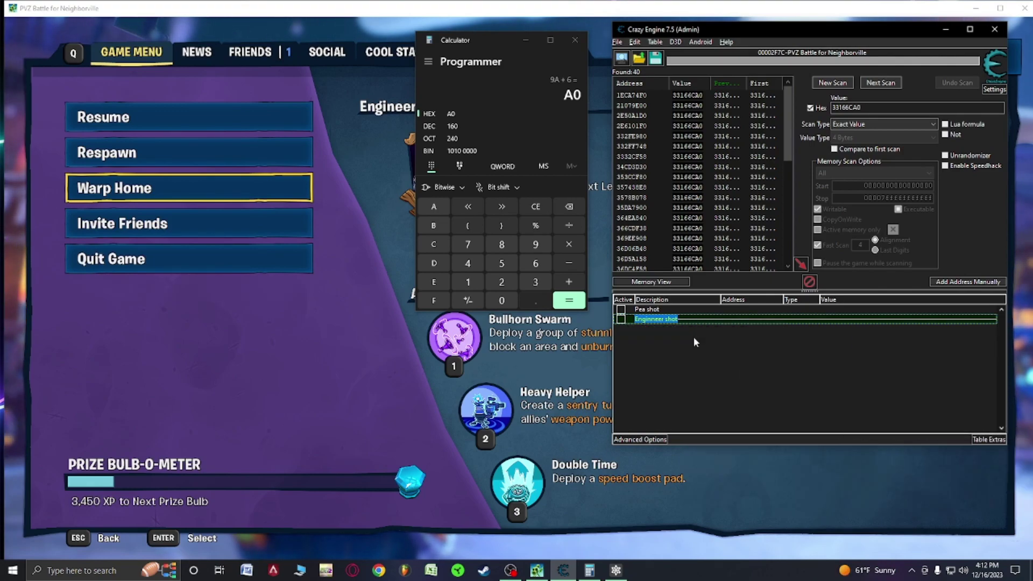
Step: Activate the Enginneer shot header to check the addresses listed under it, and deactivate it again
click(621, 320)
click(622, 319)
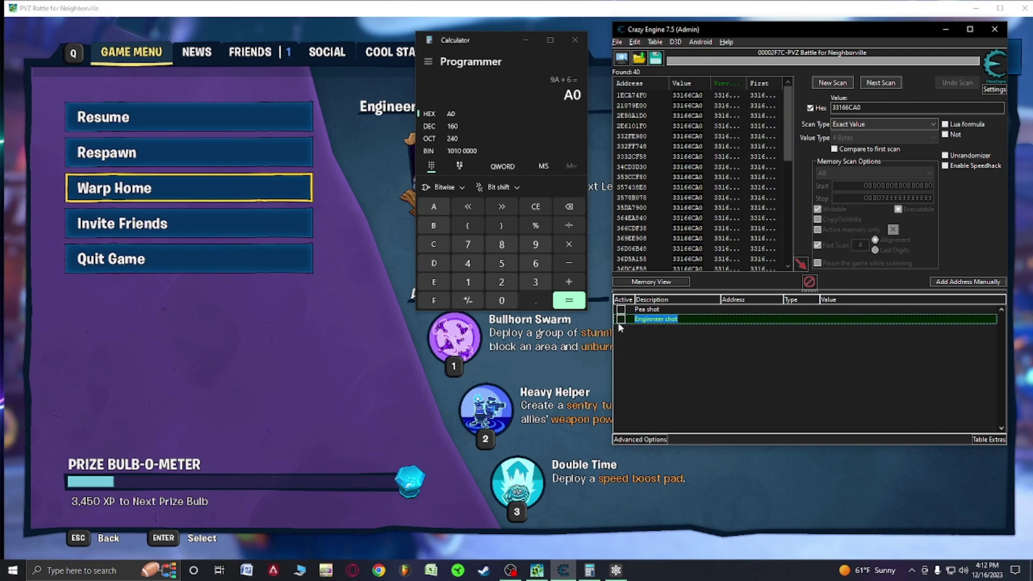
click(621, 320)
scroll(686, 371, down, 8)
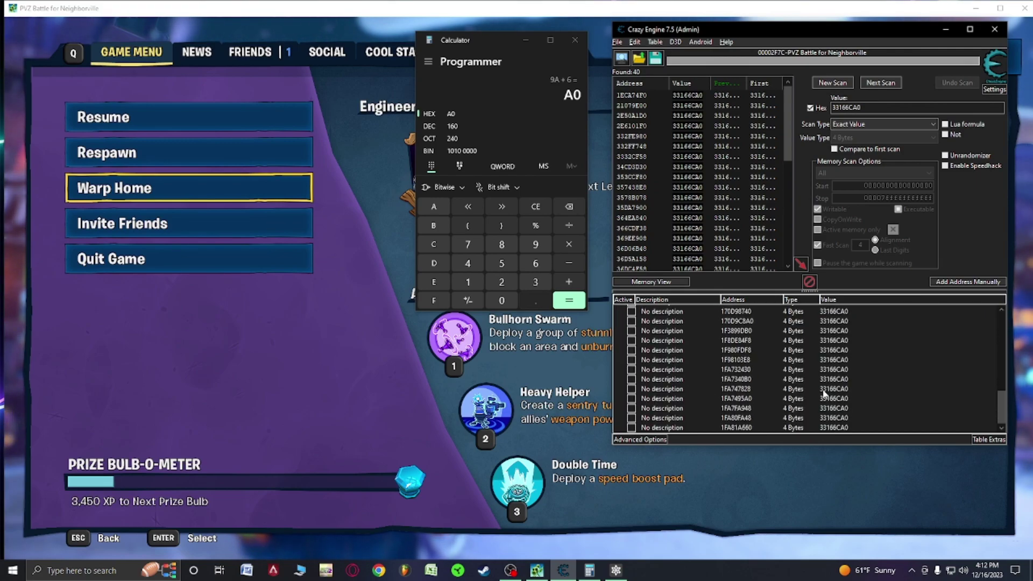
scroll(825, 394, up, 8)
click(622, 319)
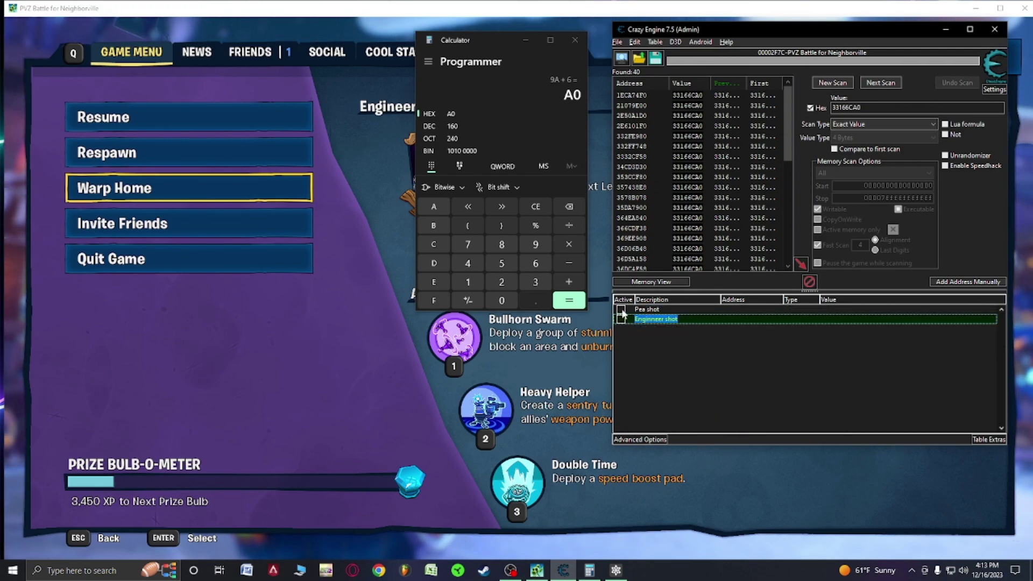
Step: Copy the value of the first address under the Pea shot header and hide that header's records again
click(622, 312)
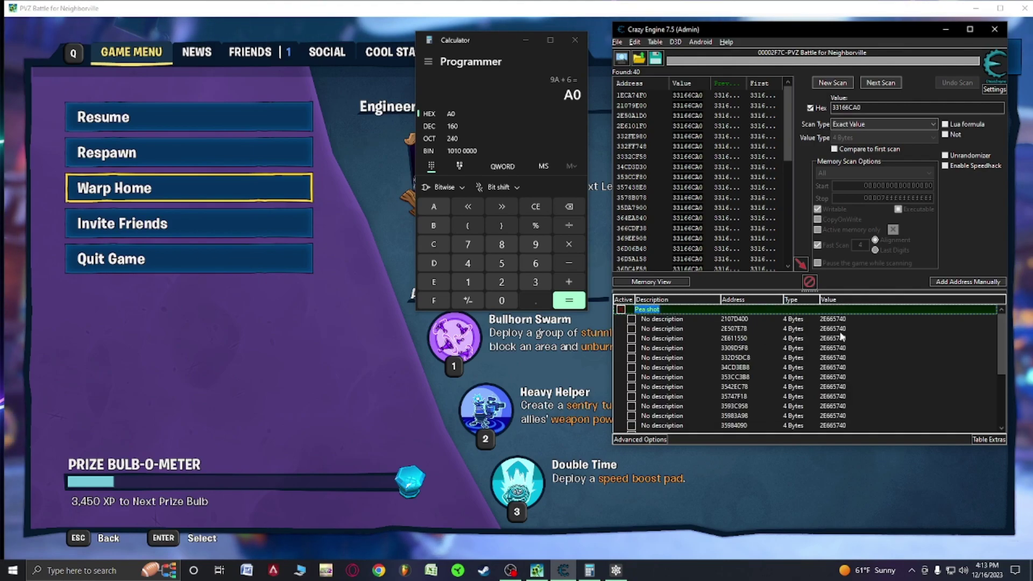
double_click(829, 320)
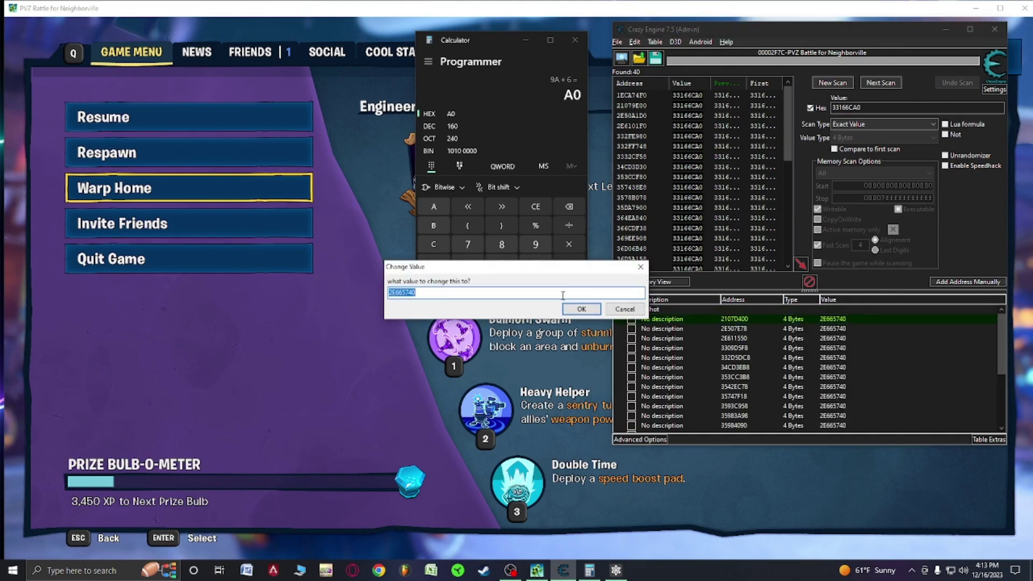
click(624, 308)
click(622, 310)
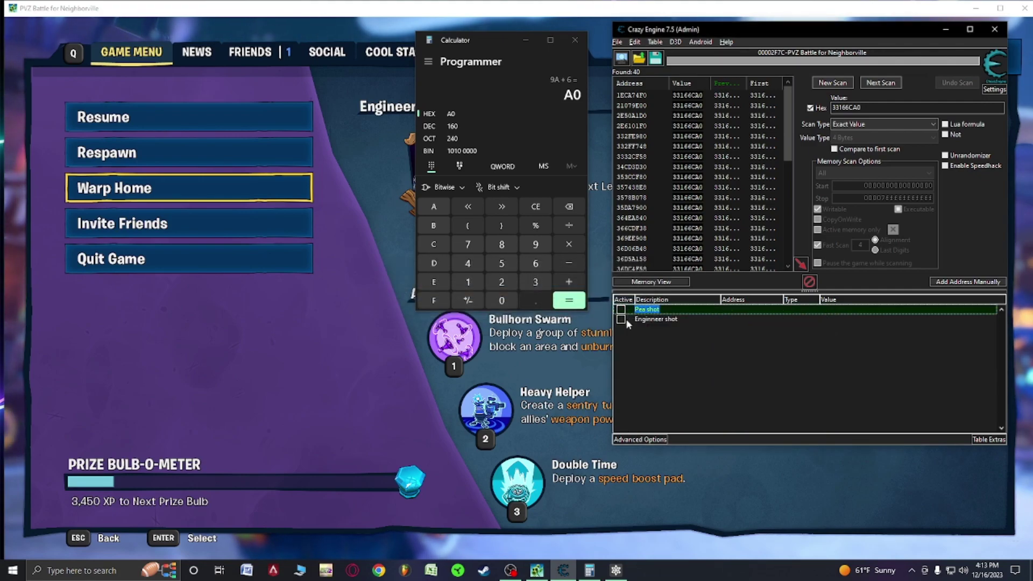
Step: Select all address records under the Enginneer shot header, without the headers, and set their value to 2E665740
click(620, 319)
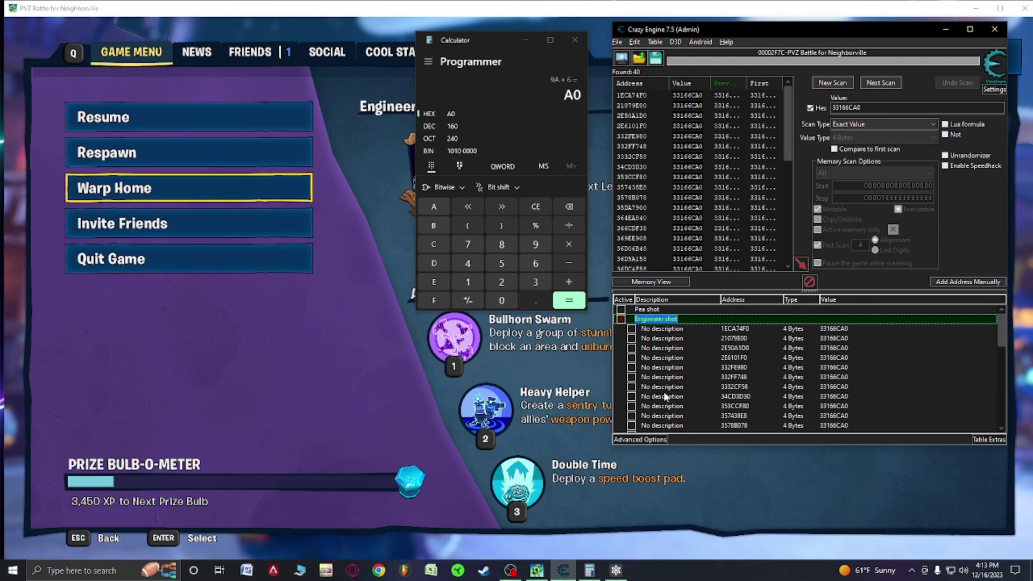
key(ctrl+a)
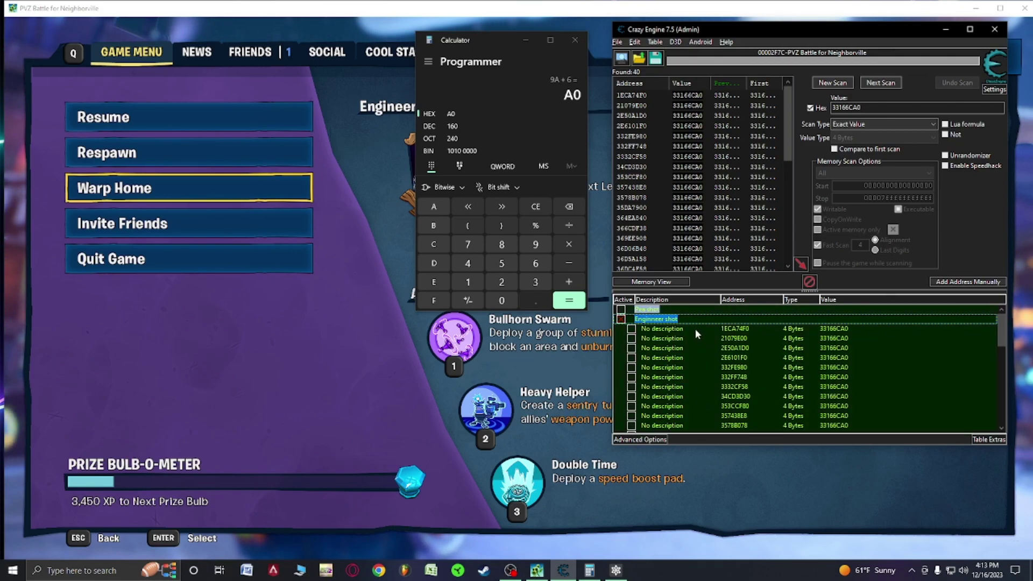
ctrl+click(671, 311)
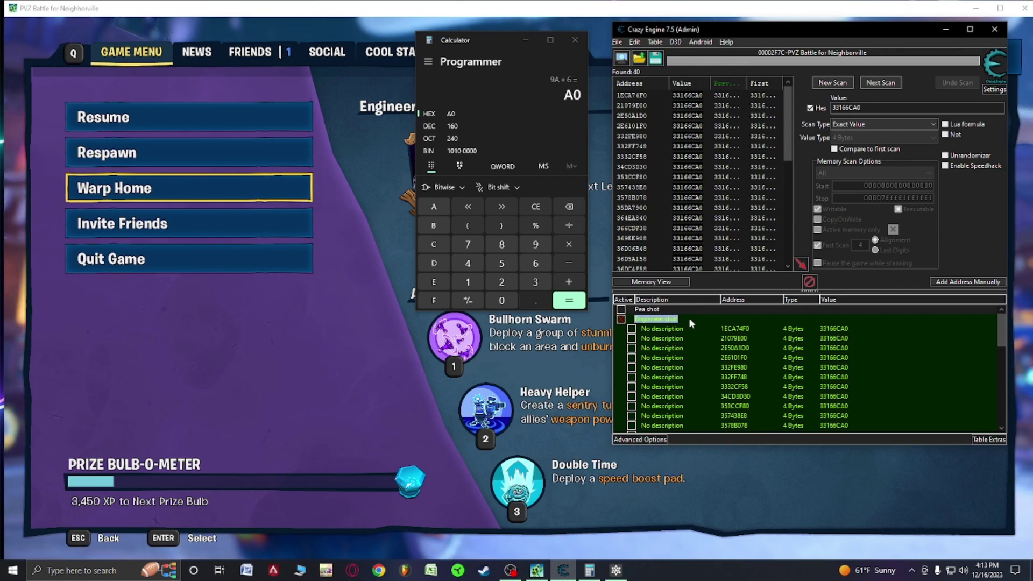
key(Return)
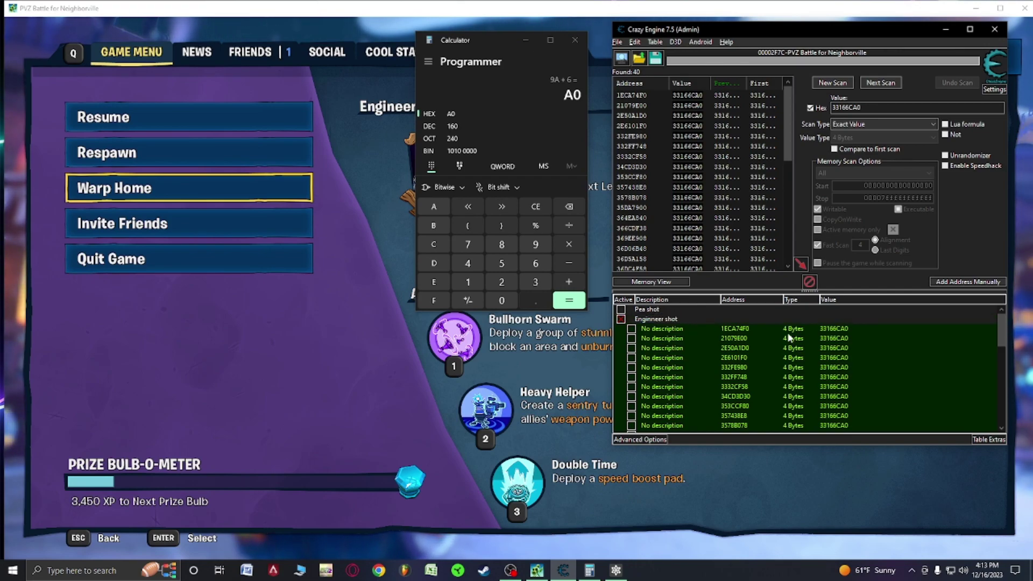
right_click(831, 332)
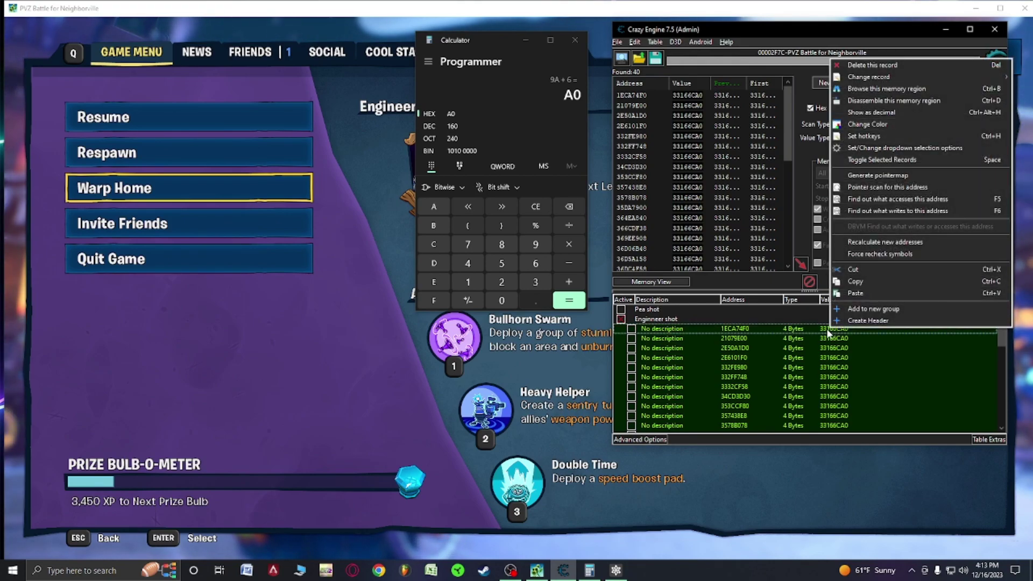
double_click(823, 332)
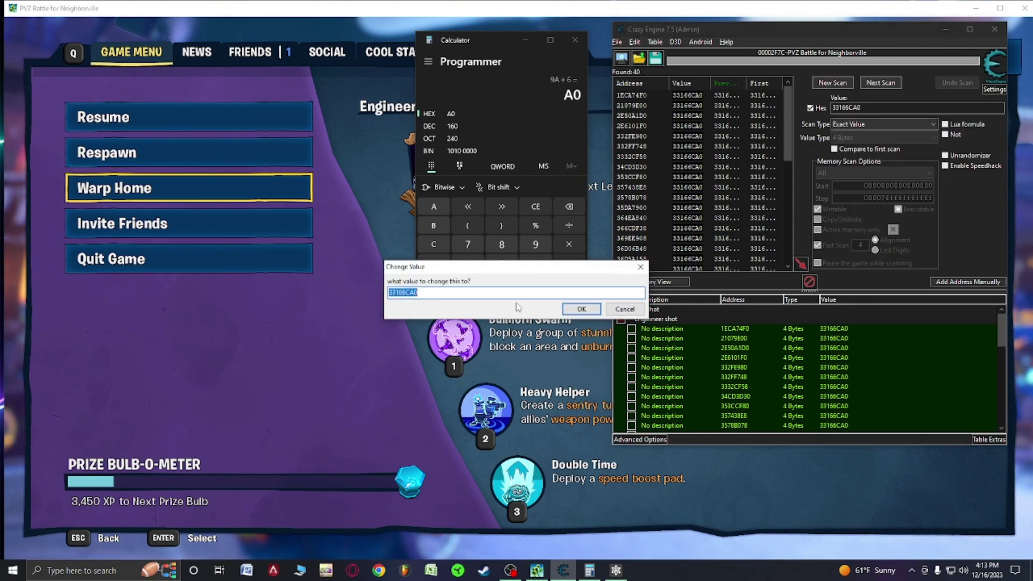
click(581, 309)
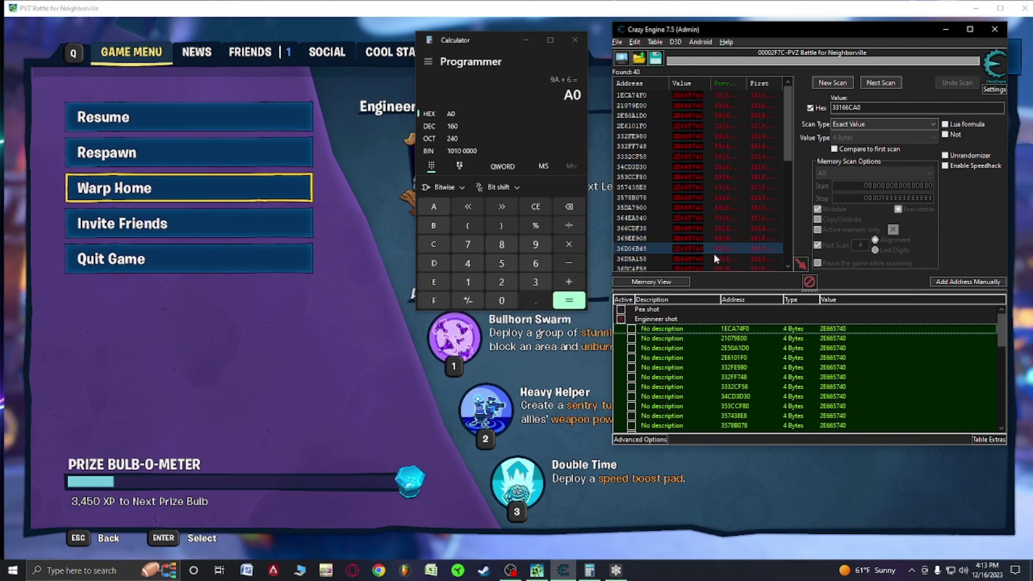
Step: Switch to PVZ Battle for Neighborville and warp the Engineer home
click(327, 198)
click(302, 190)
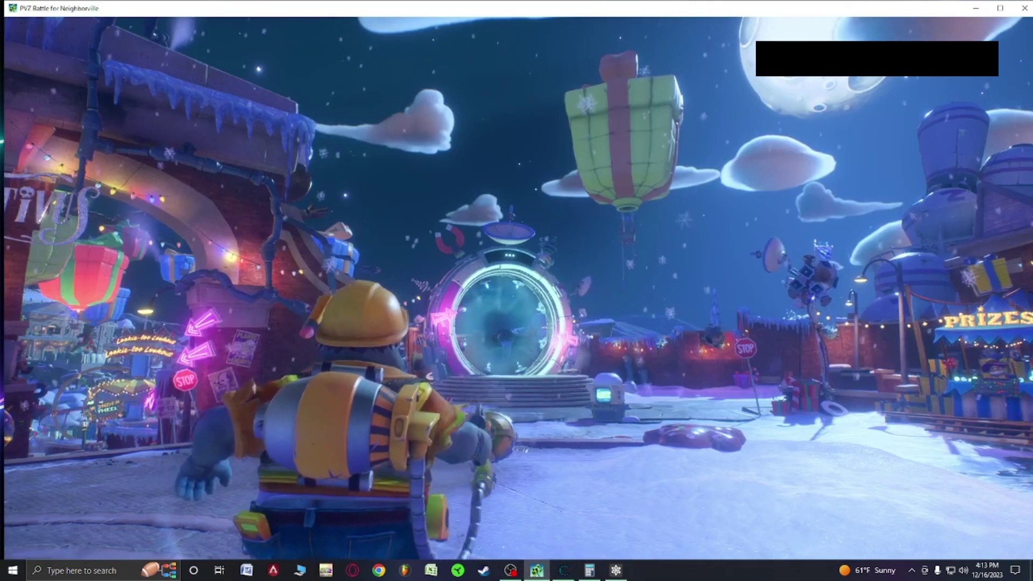